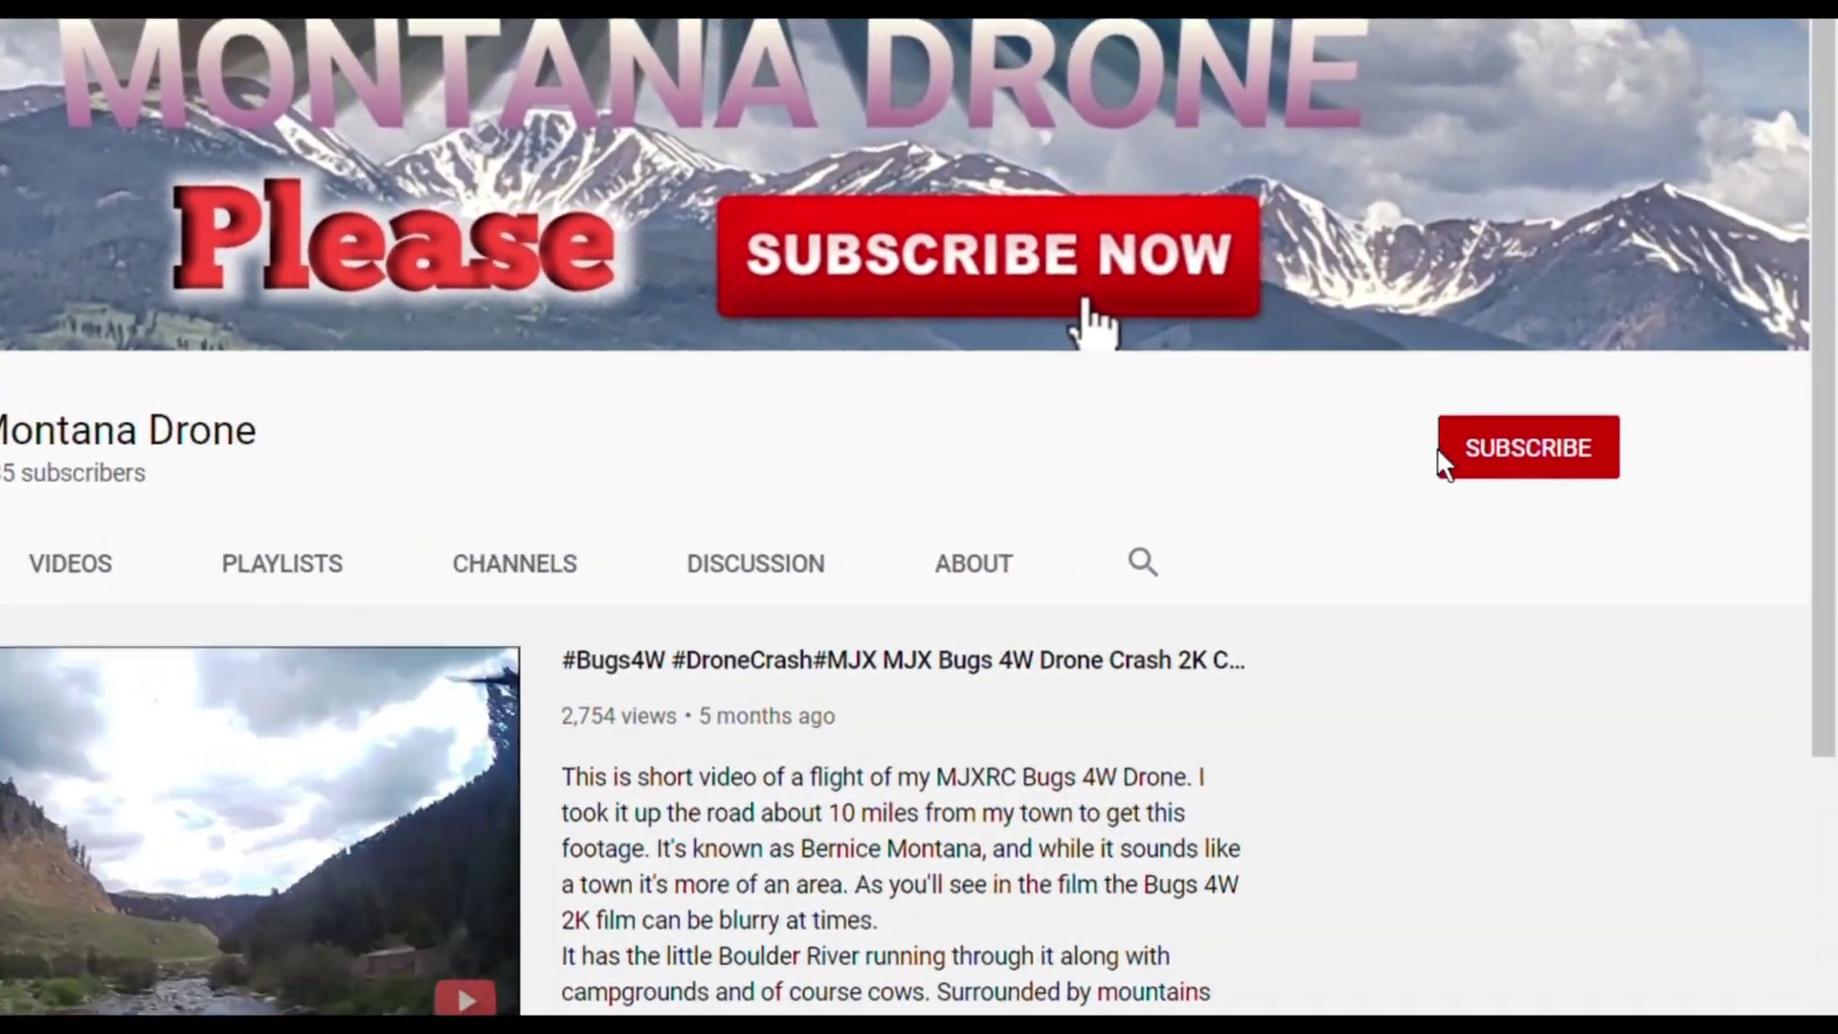
Step: Subscribe to the Montana Drone channel and set its notification bell to All
left_click(1447, 460)
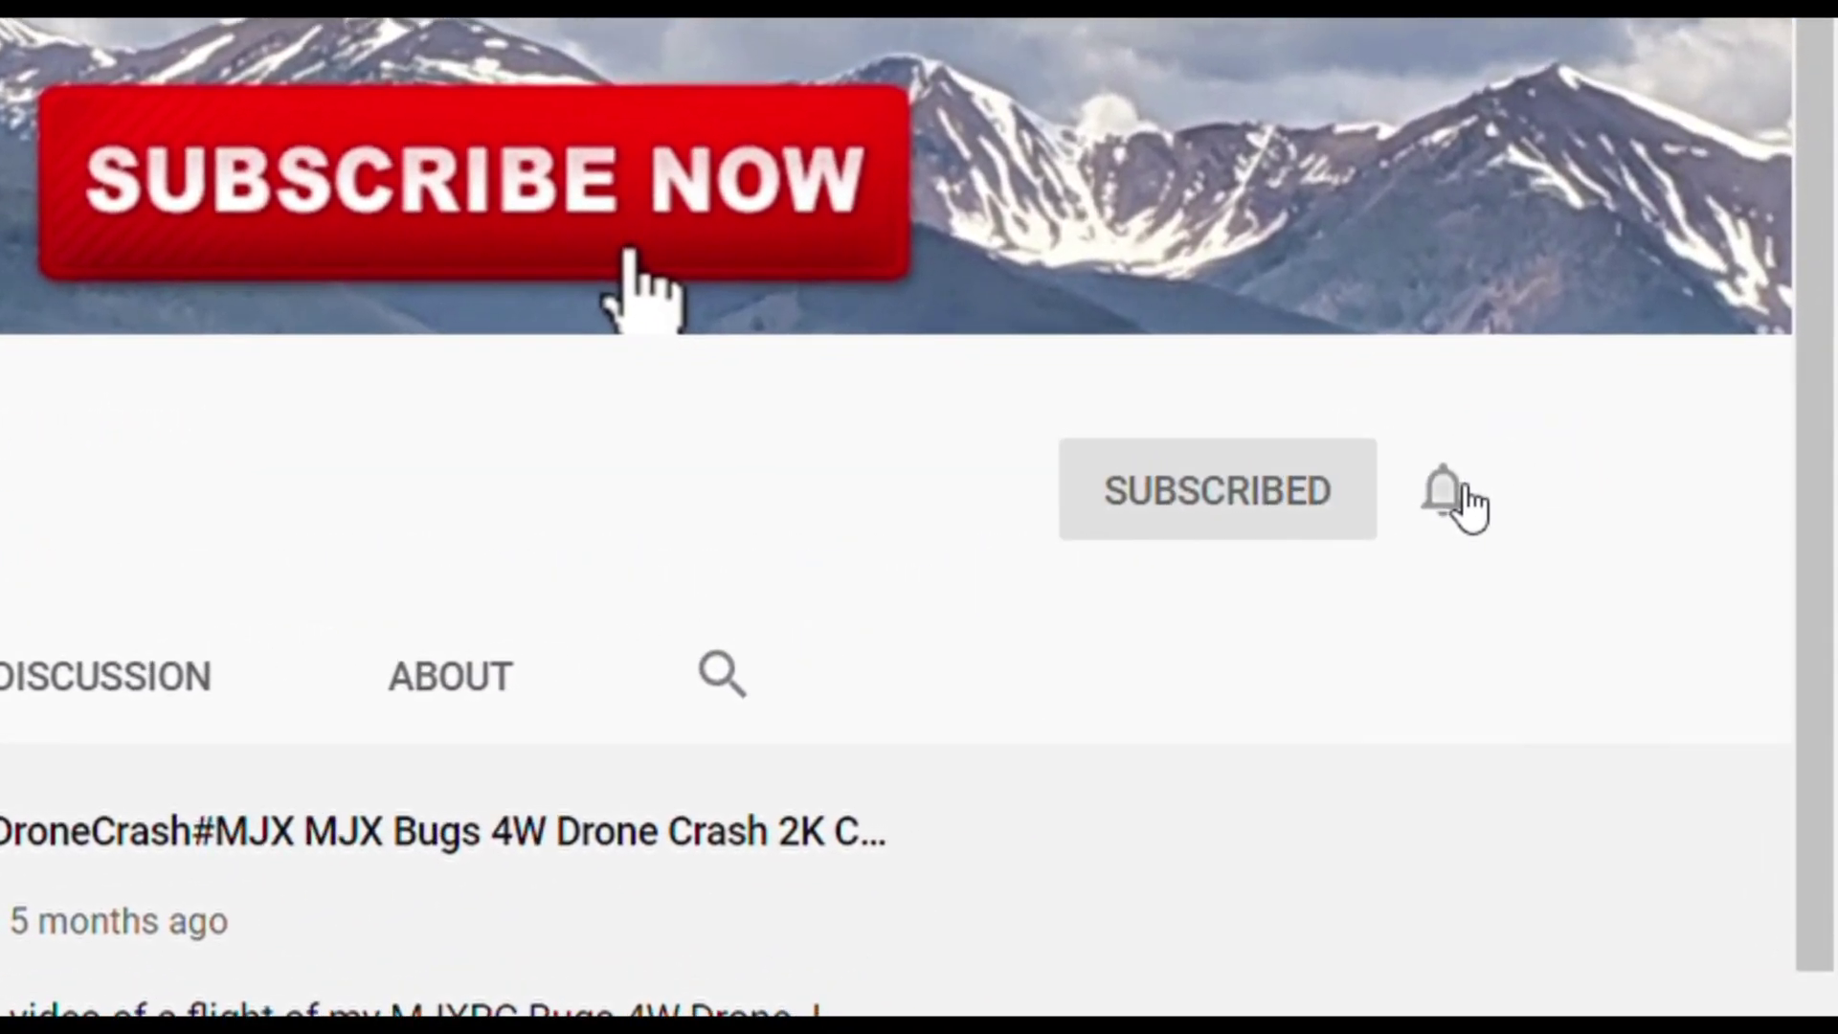
left_click(1444, 493)
left_click(1197, 616)
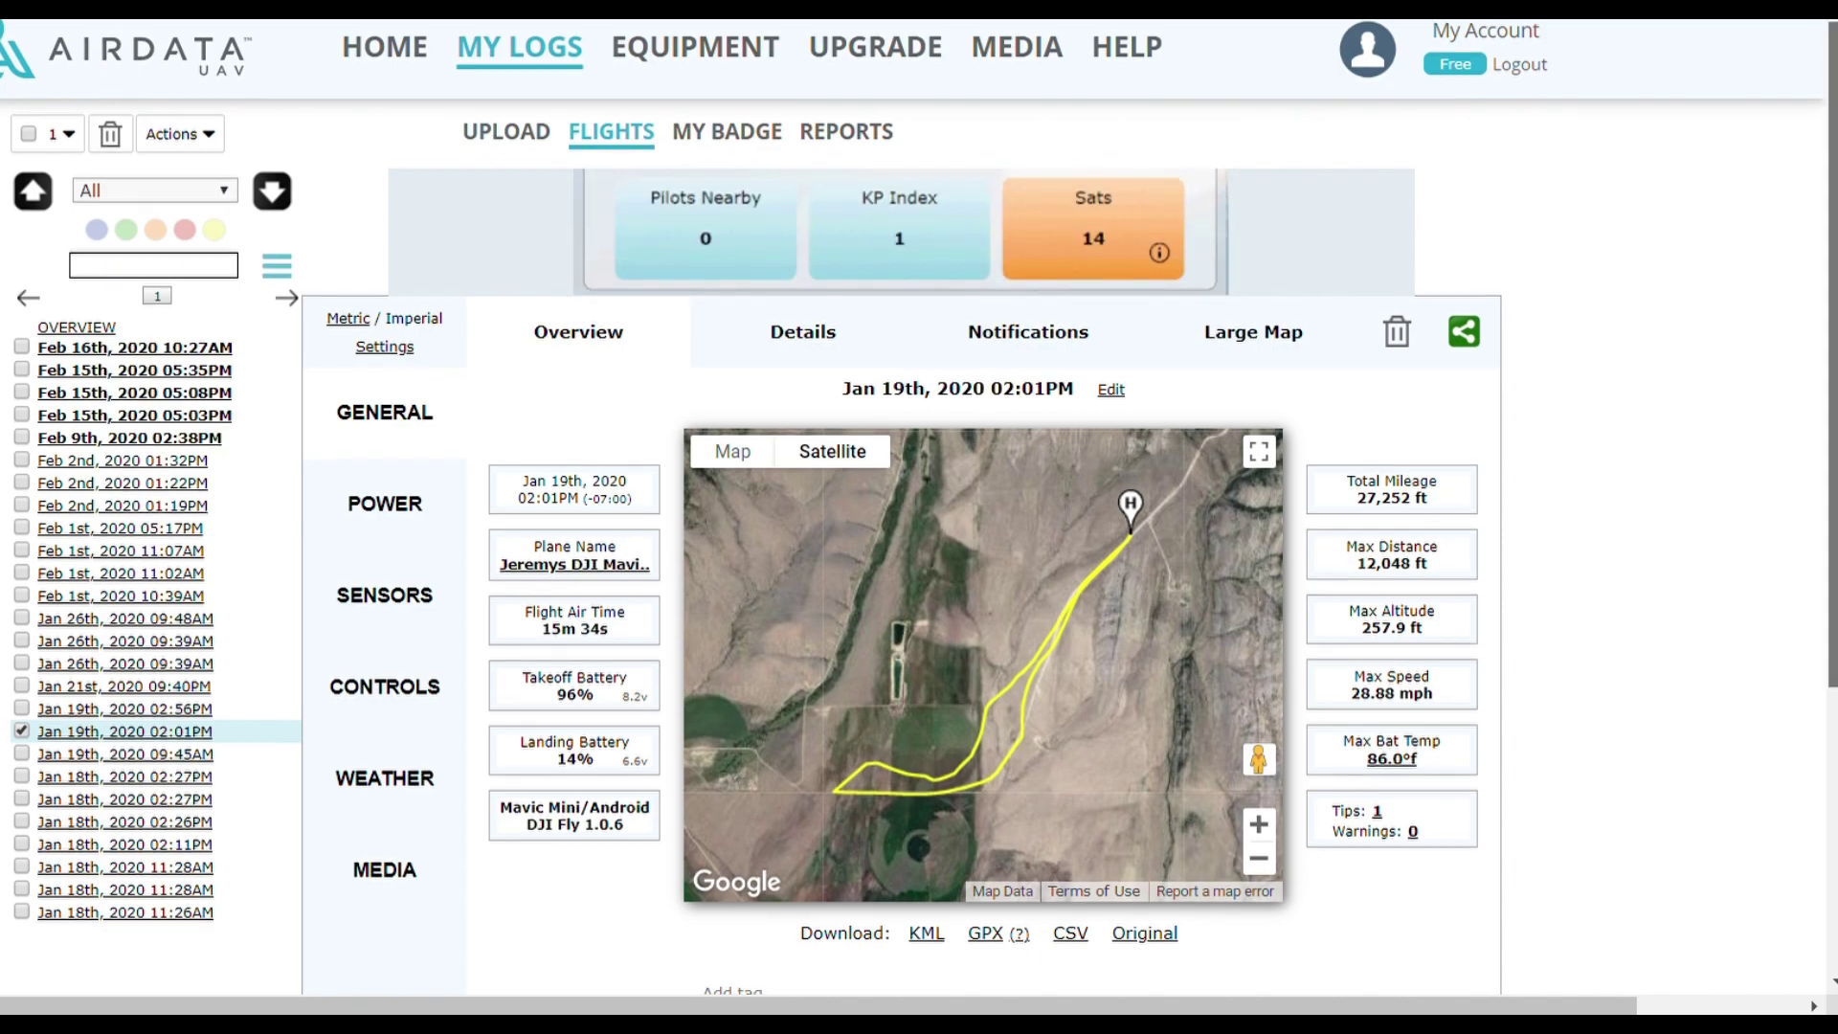
scroll(1134, 238, "down", 1)
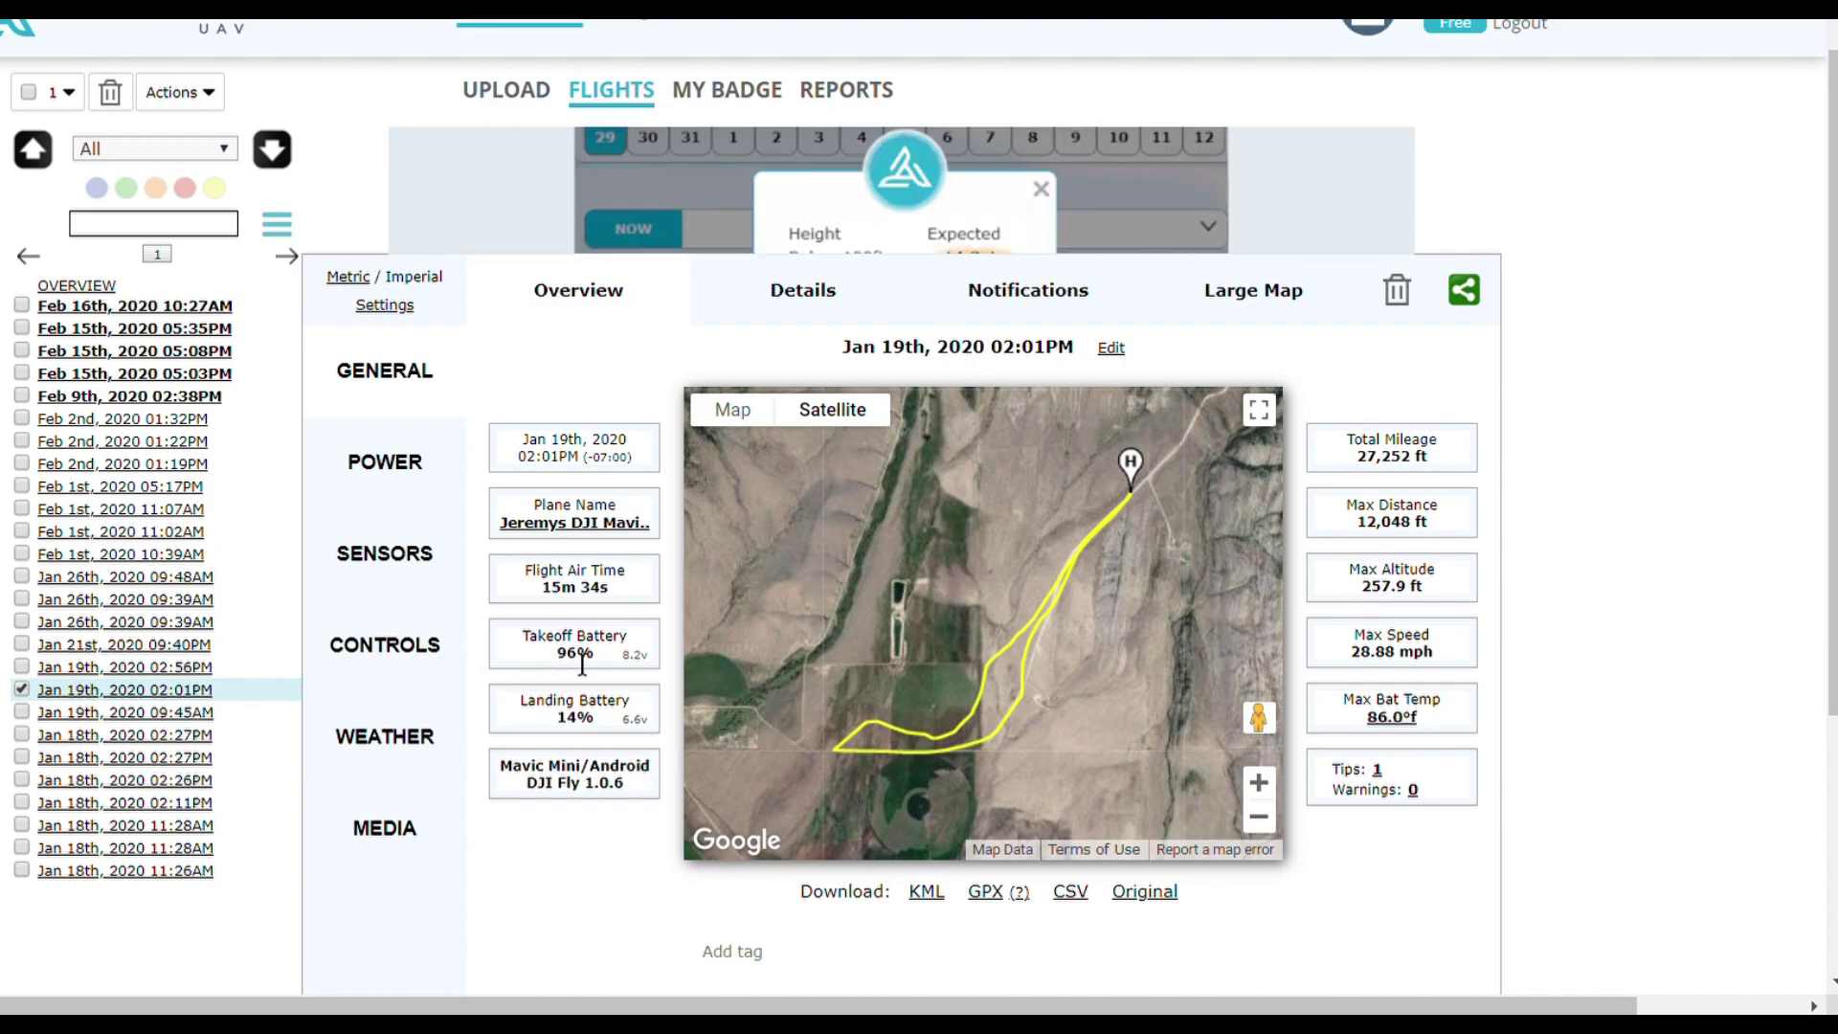
left_click(1260, 783)
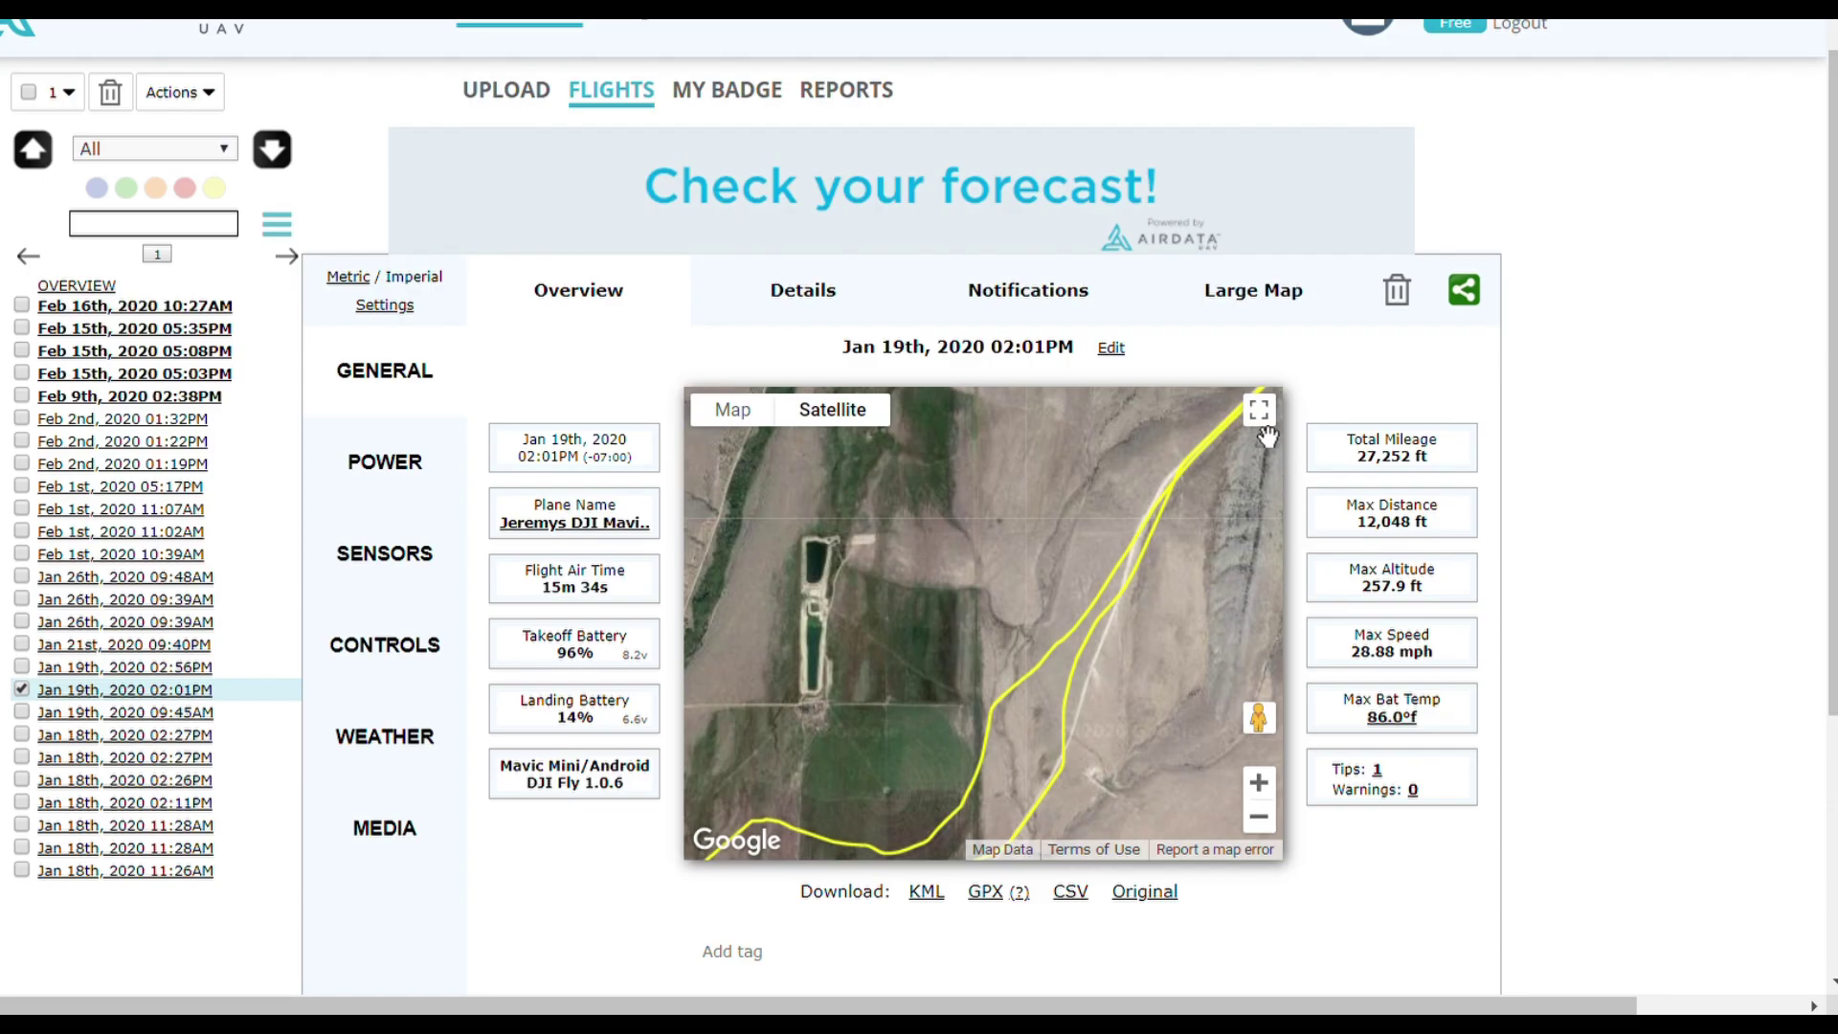
scroll(1266, 436, "down", 1)
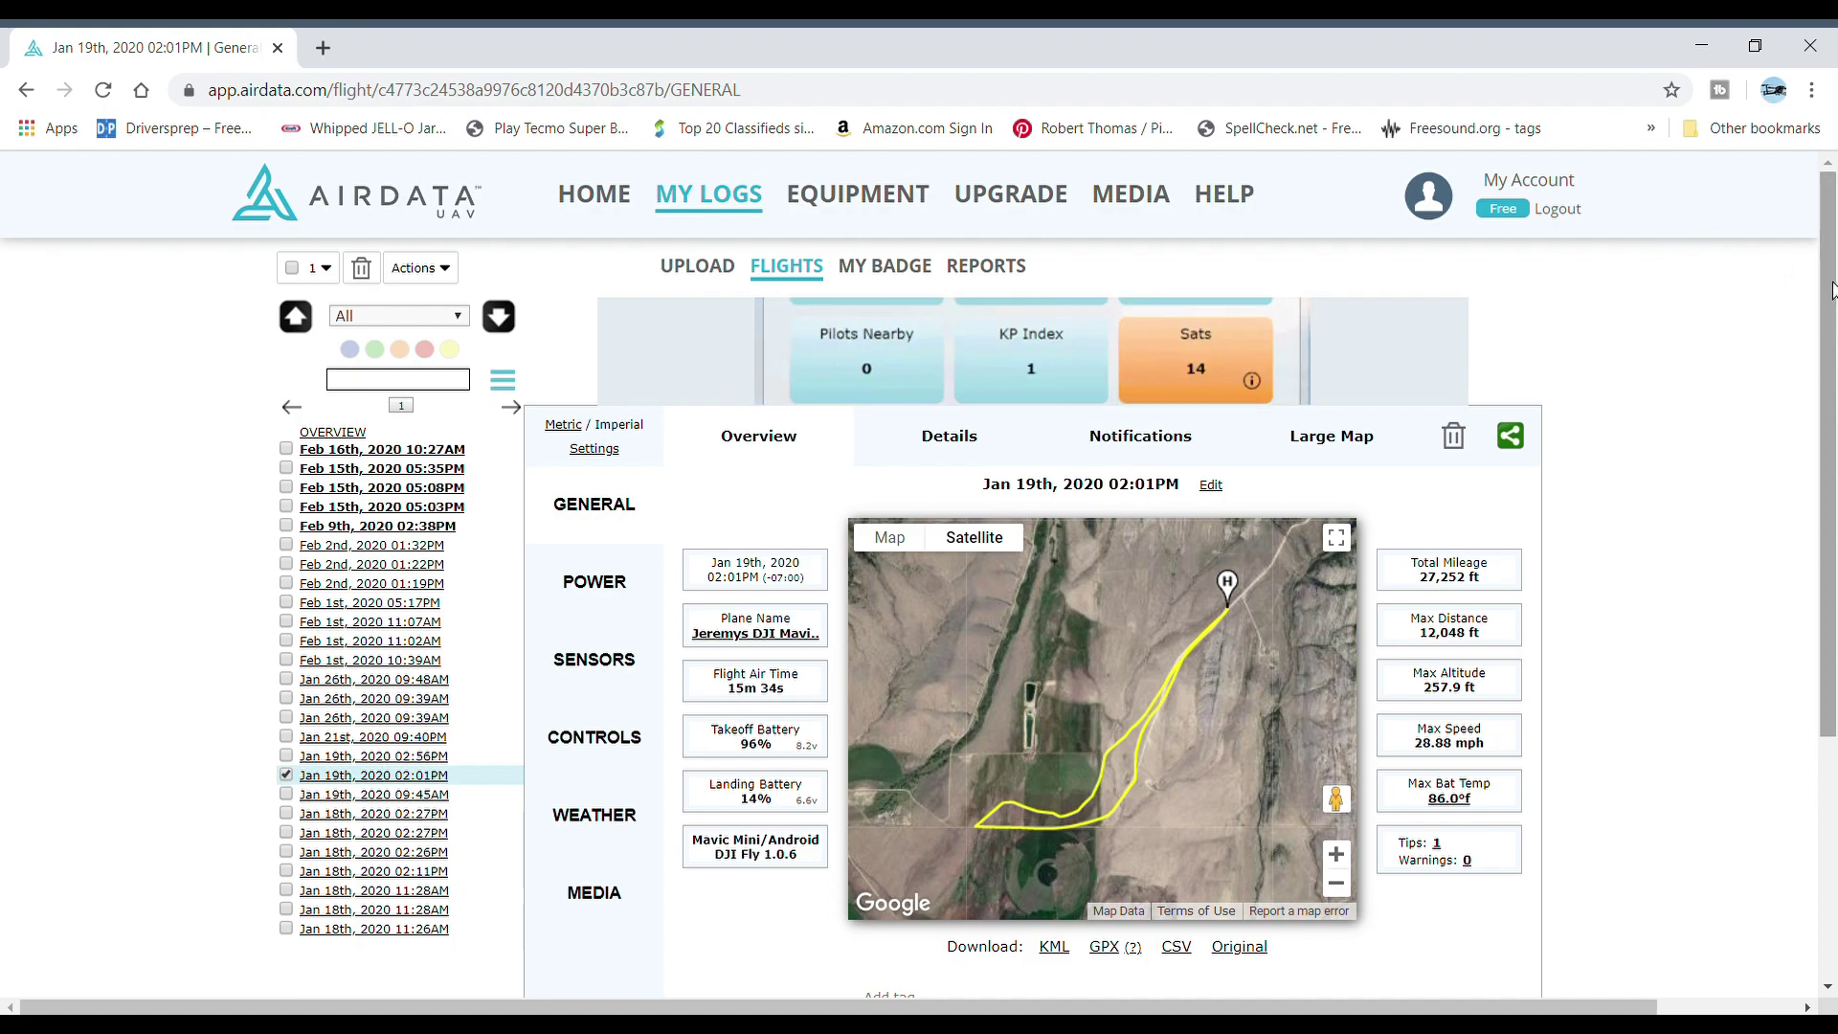
left_click_drag(1832, 277, 1832, 305)
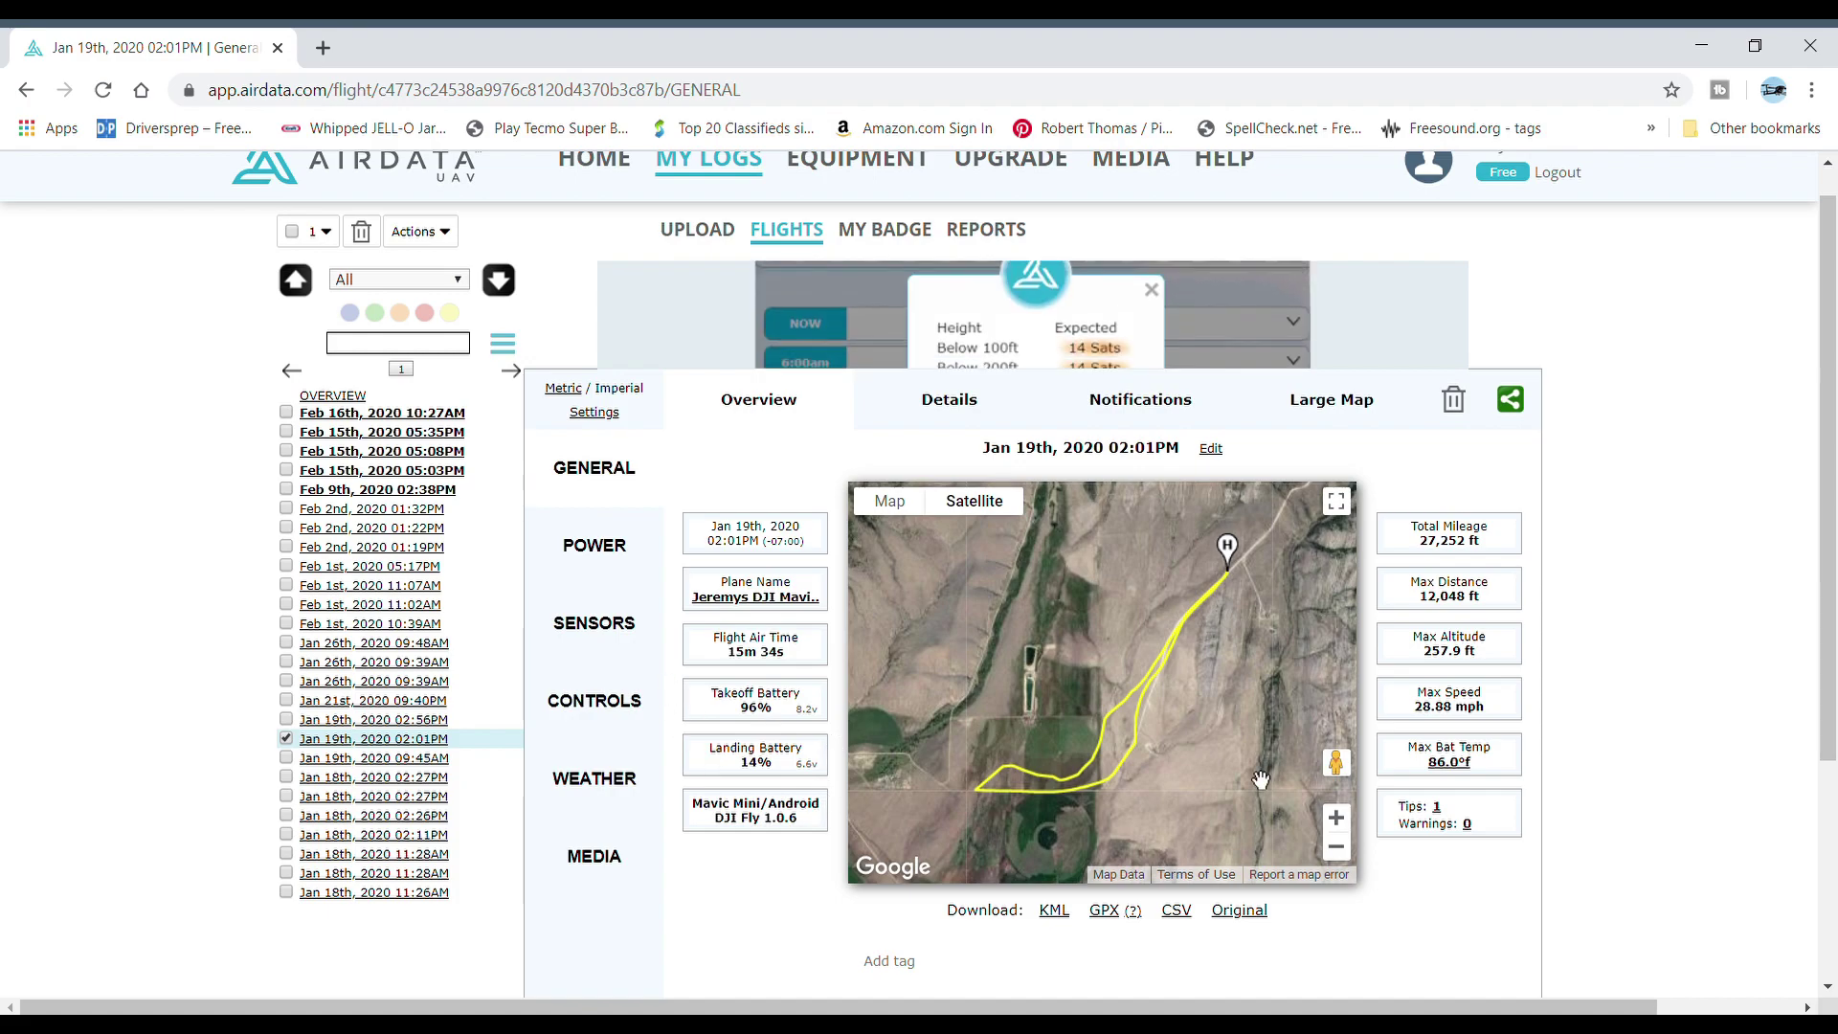
left_click(1340, 822)
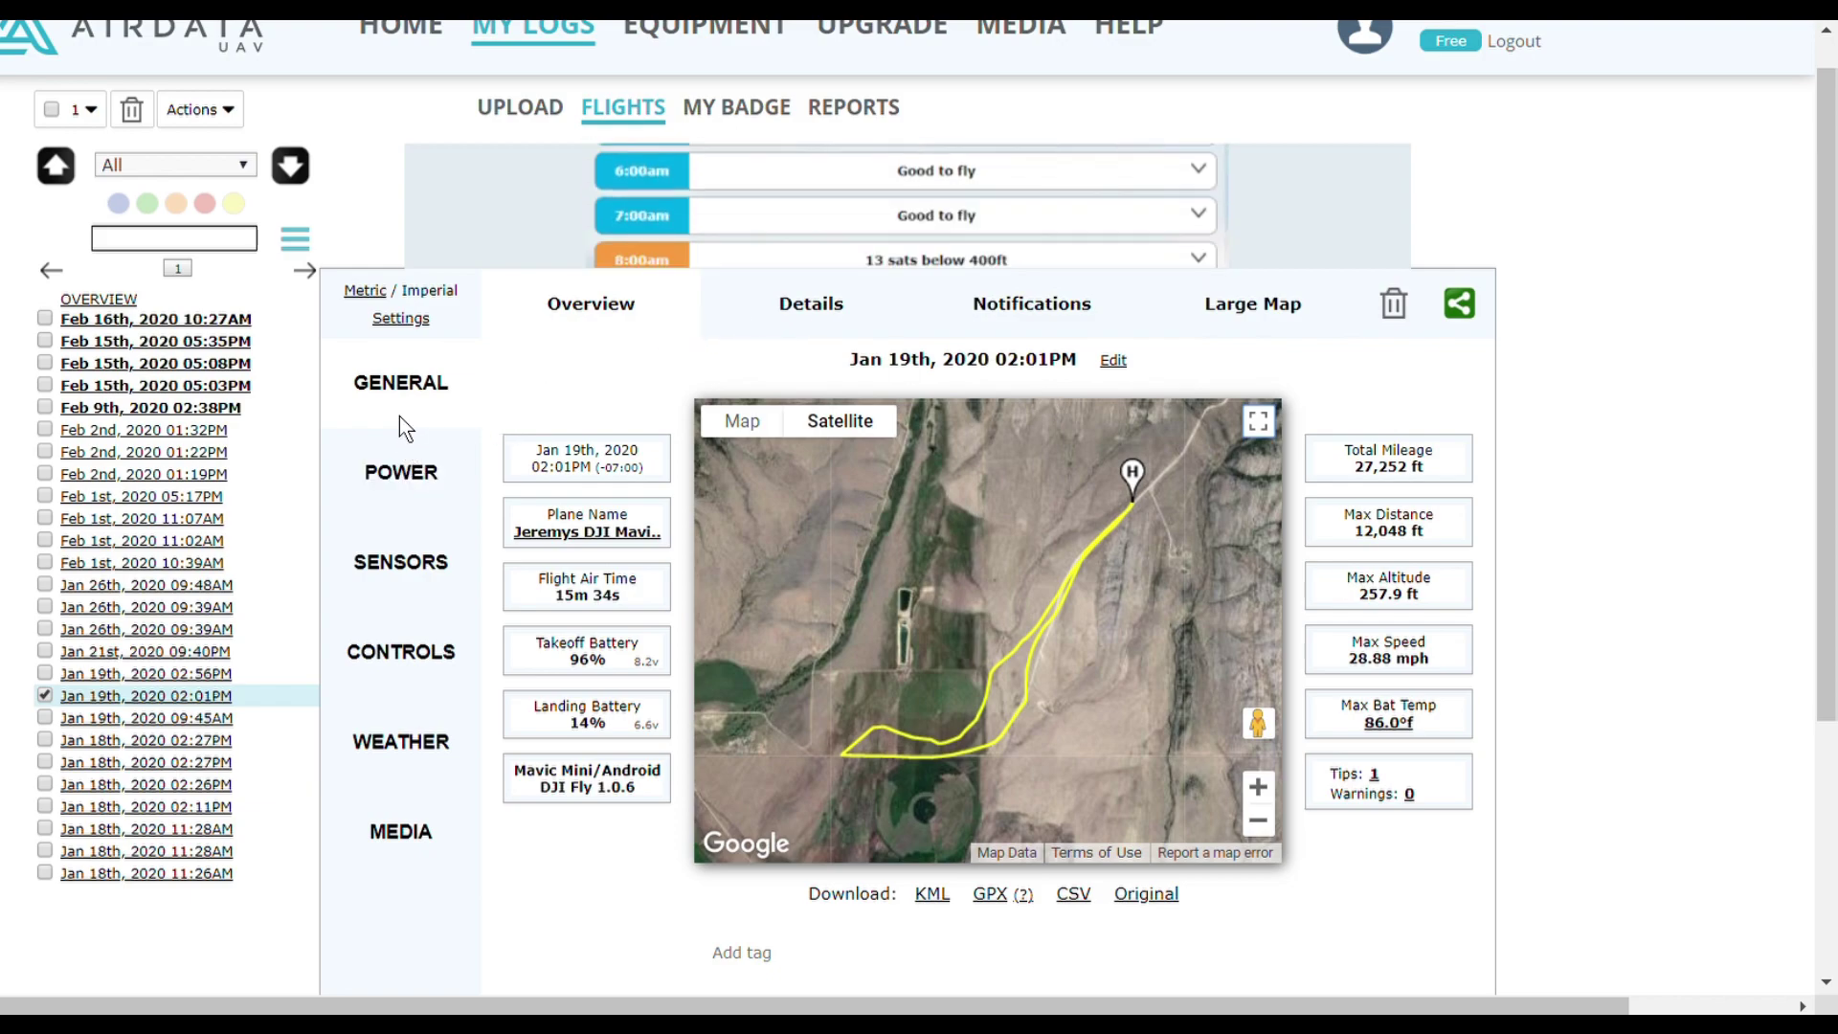
left_click(440, 744)
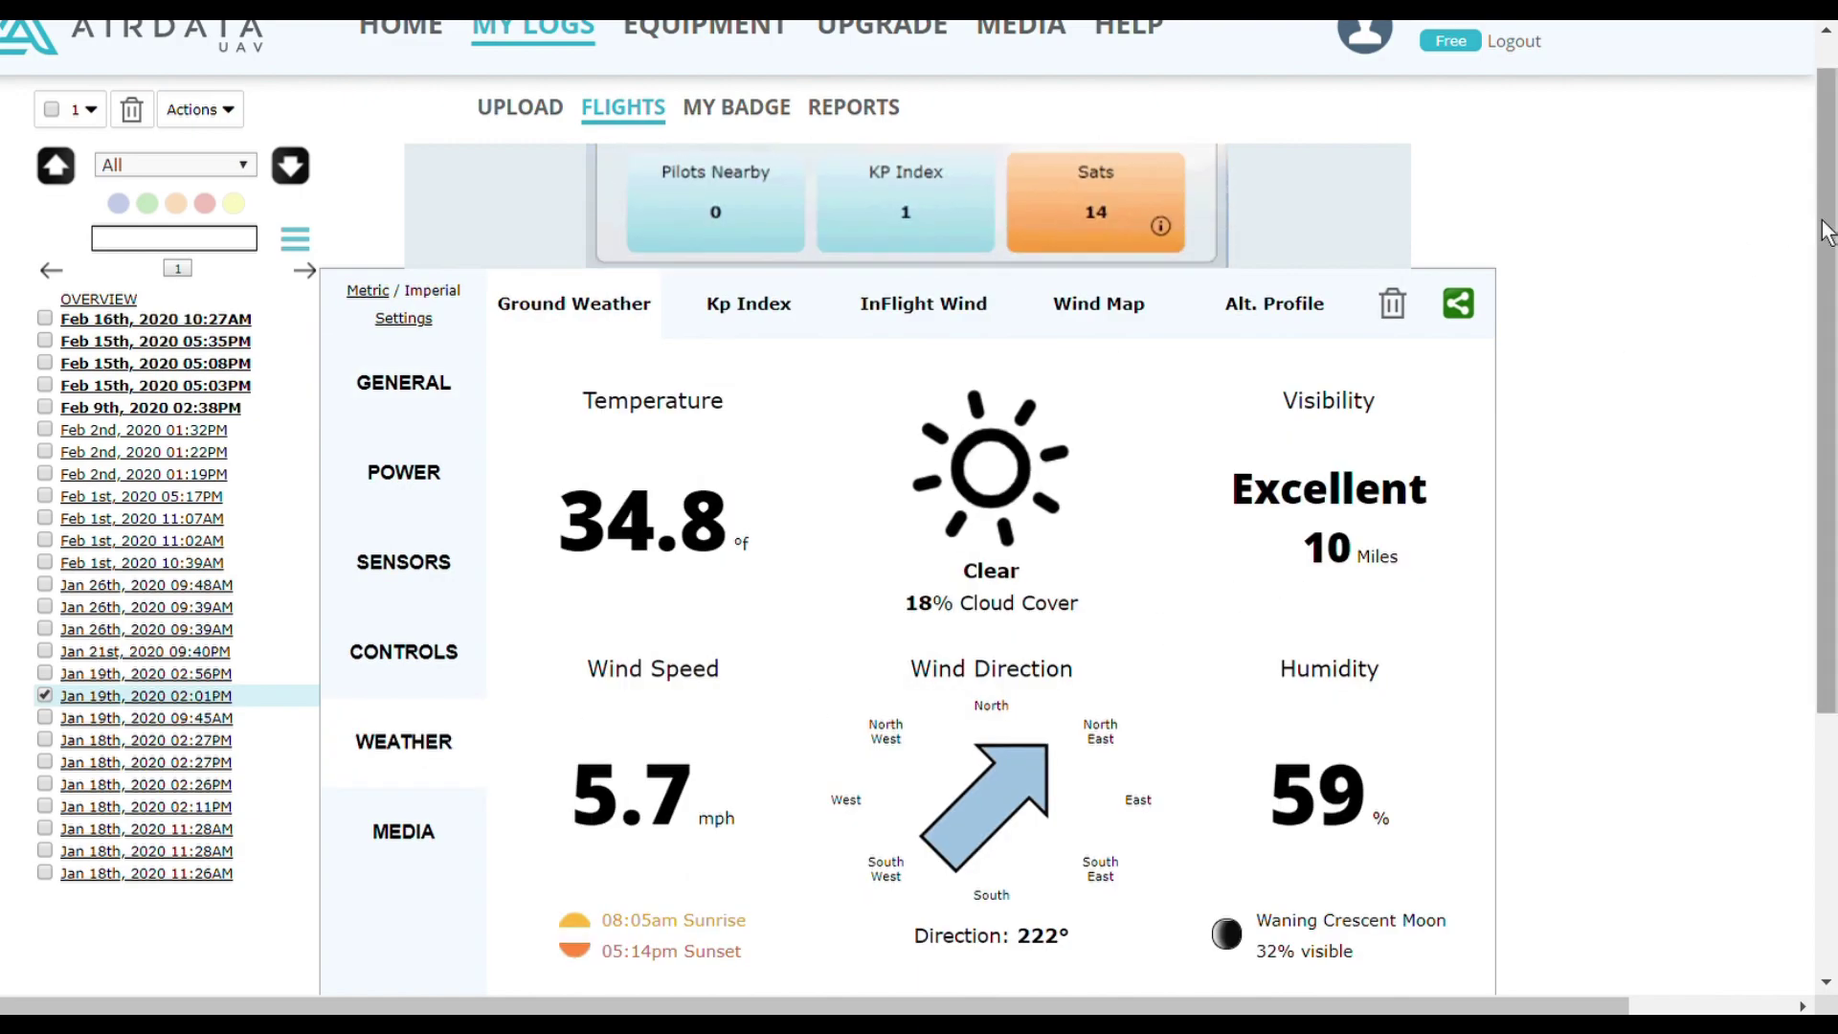
scroll(1128, 176, "down", 2)
scroll(1127, 176, "down", 4)
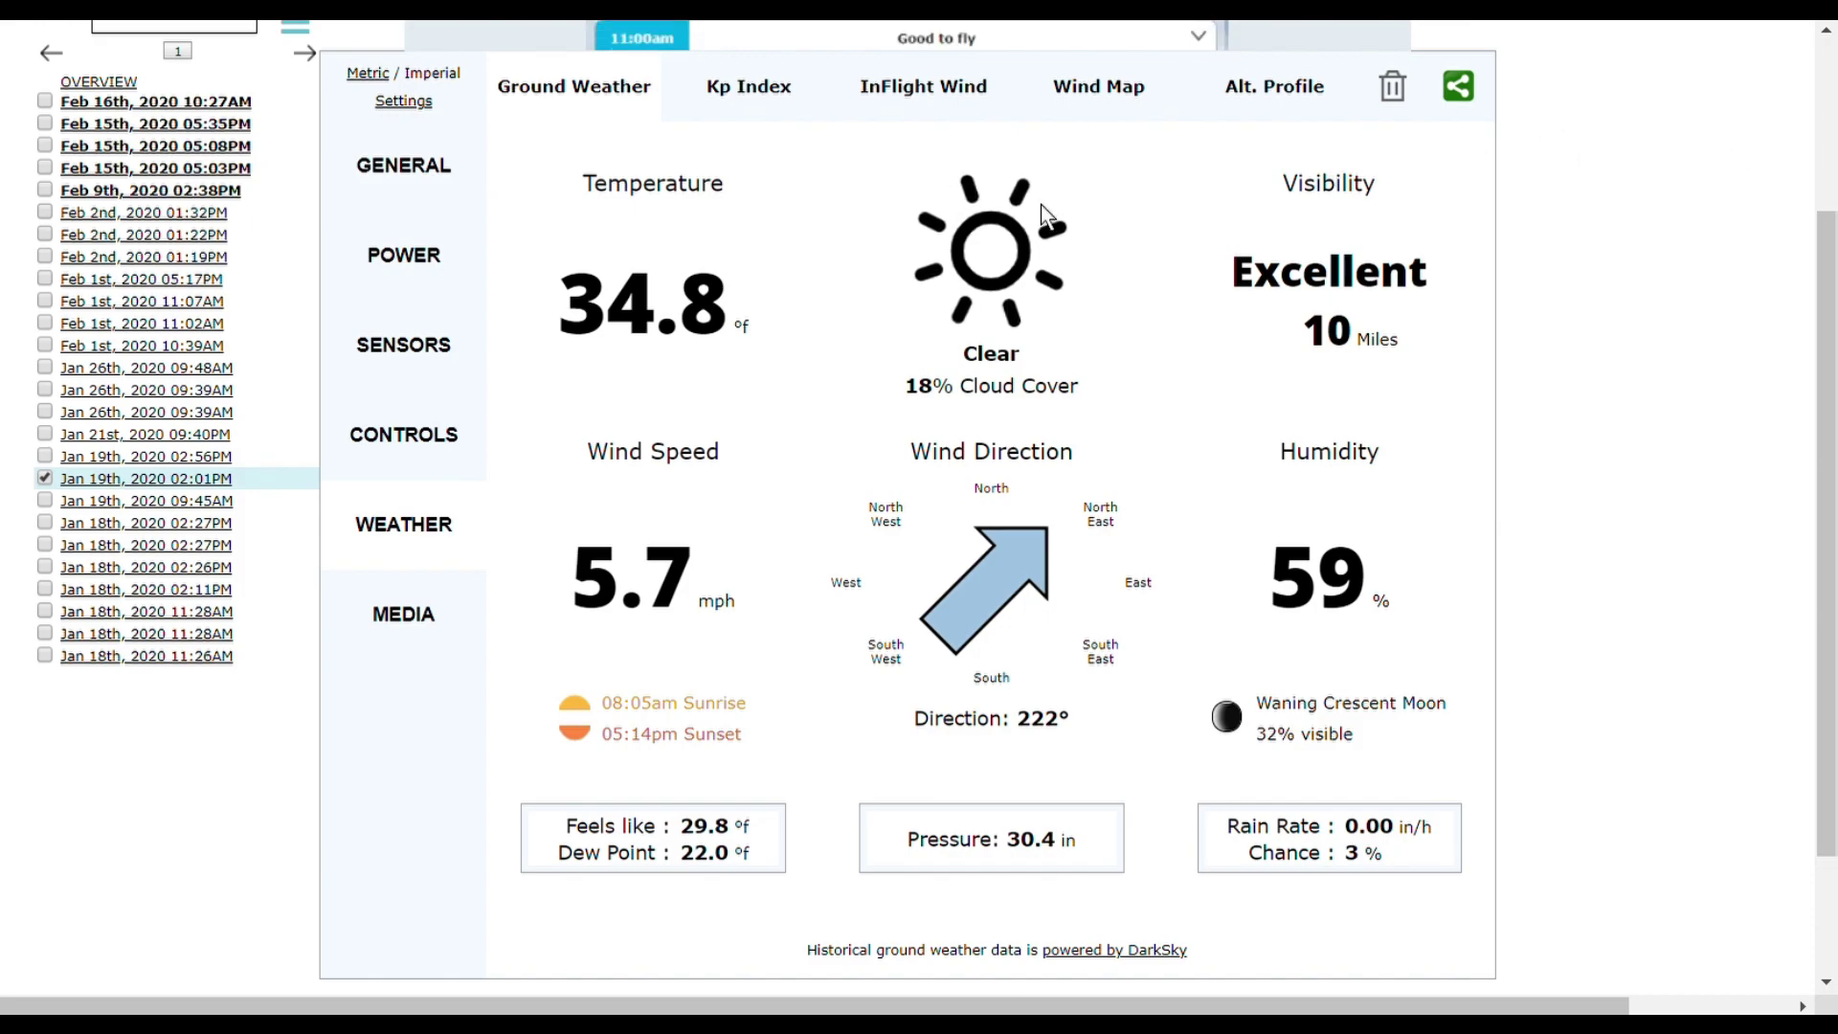
left_click(398, 179)
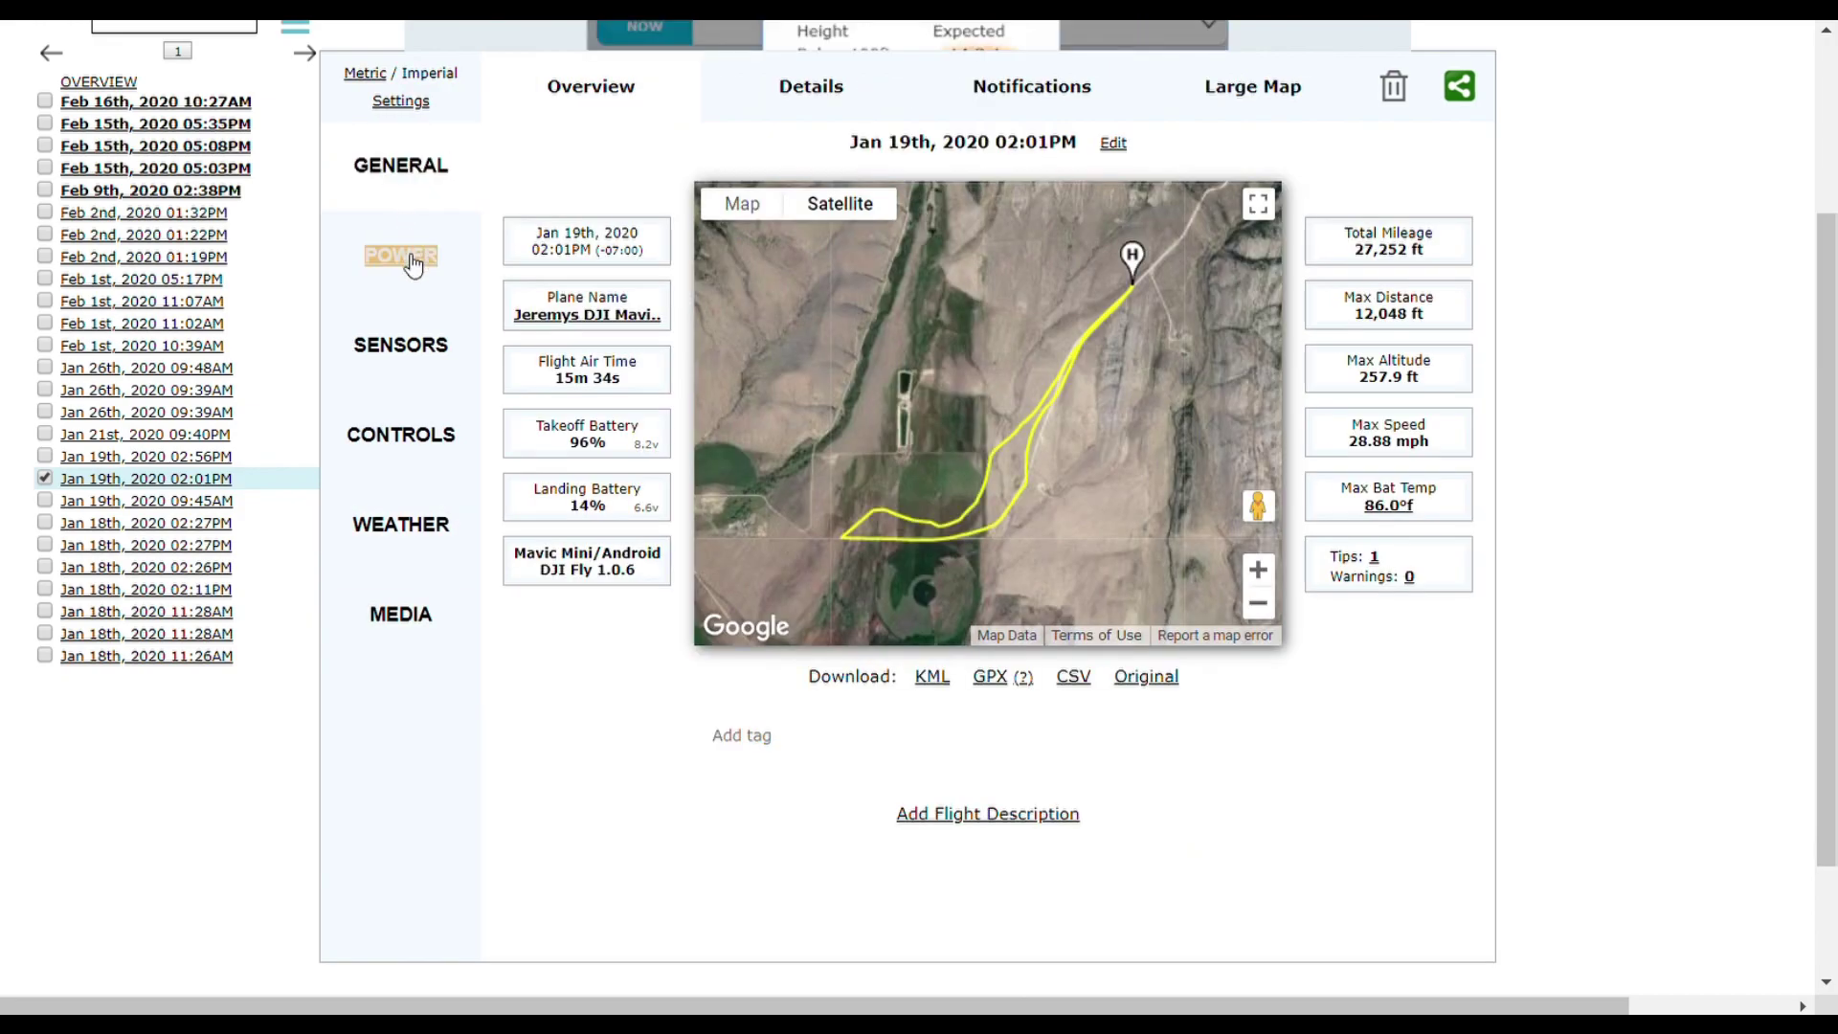
Step: Open the Sensors report to show the Signal Map with the whole route in green
left_click(401, 352)
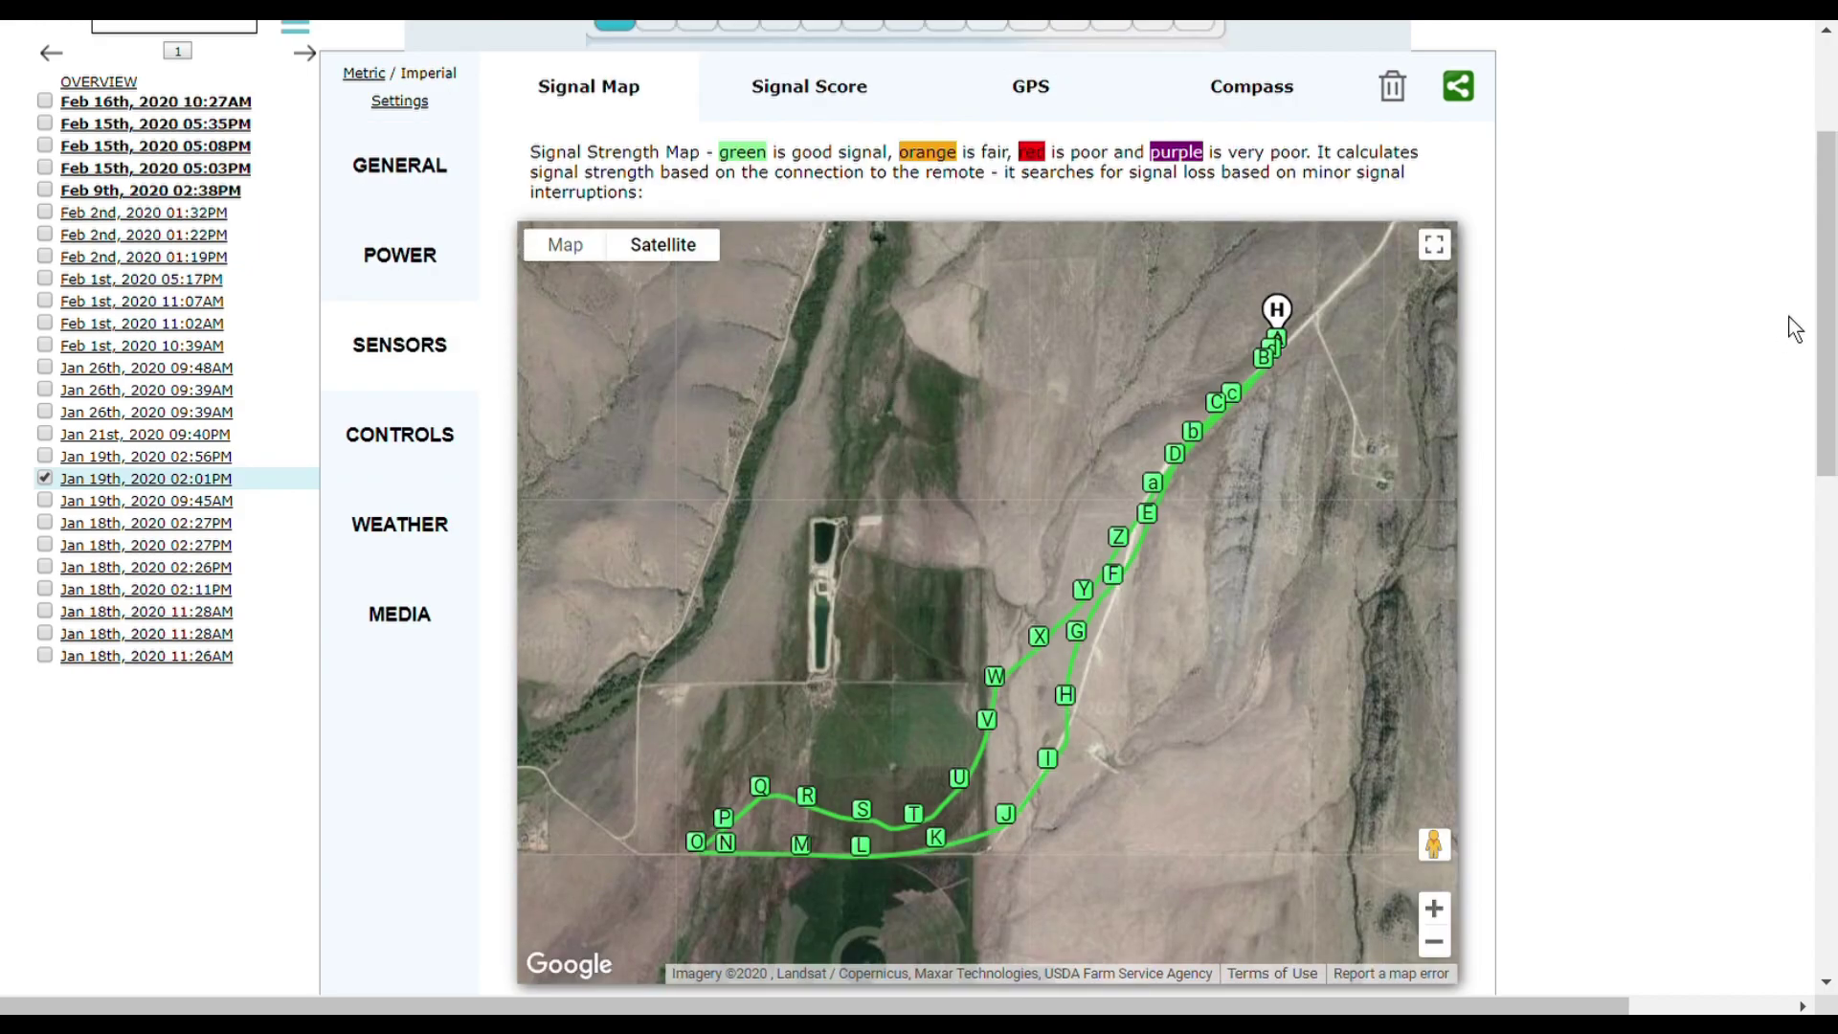
scroll(1829, 316, "down", 1)
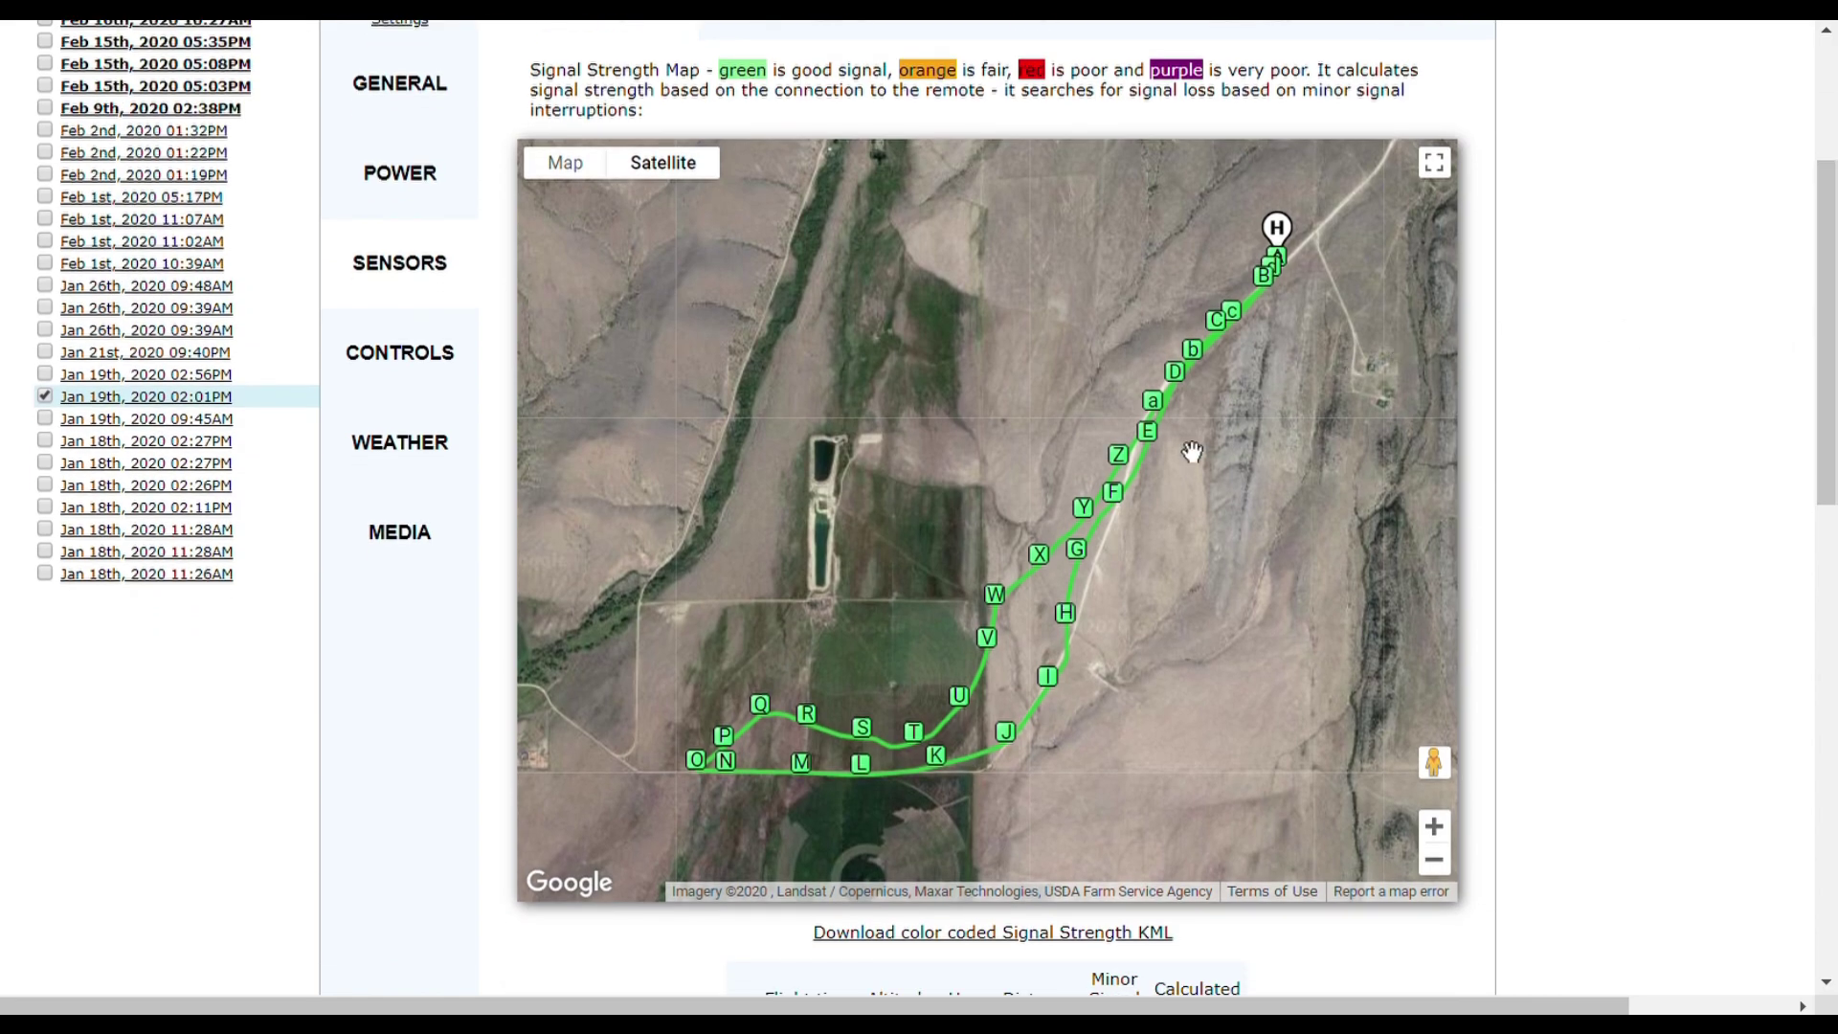
Step: Review the Controls rudder response gauges (0.172 s average), then display the Rudder Map
left_click(396, 355)
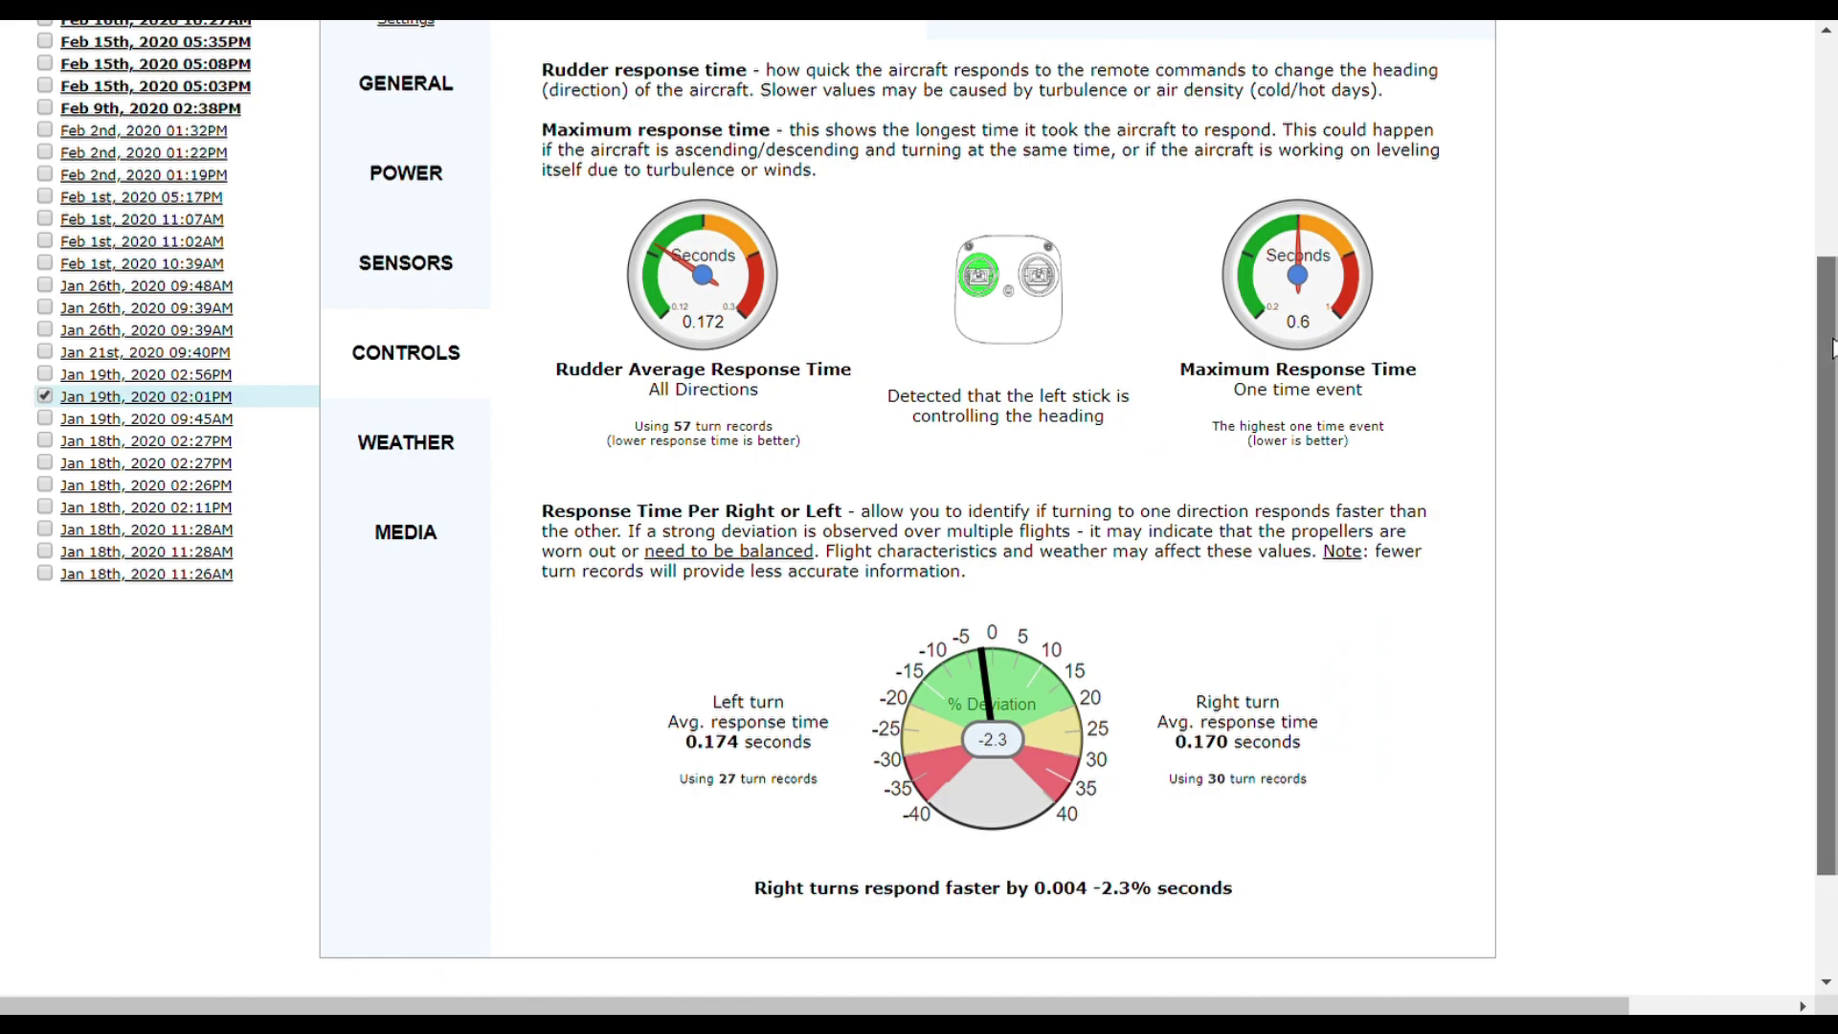
left_click_drag(1830, 349, 1828, 316)
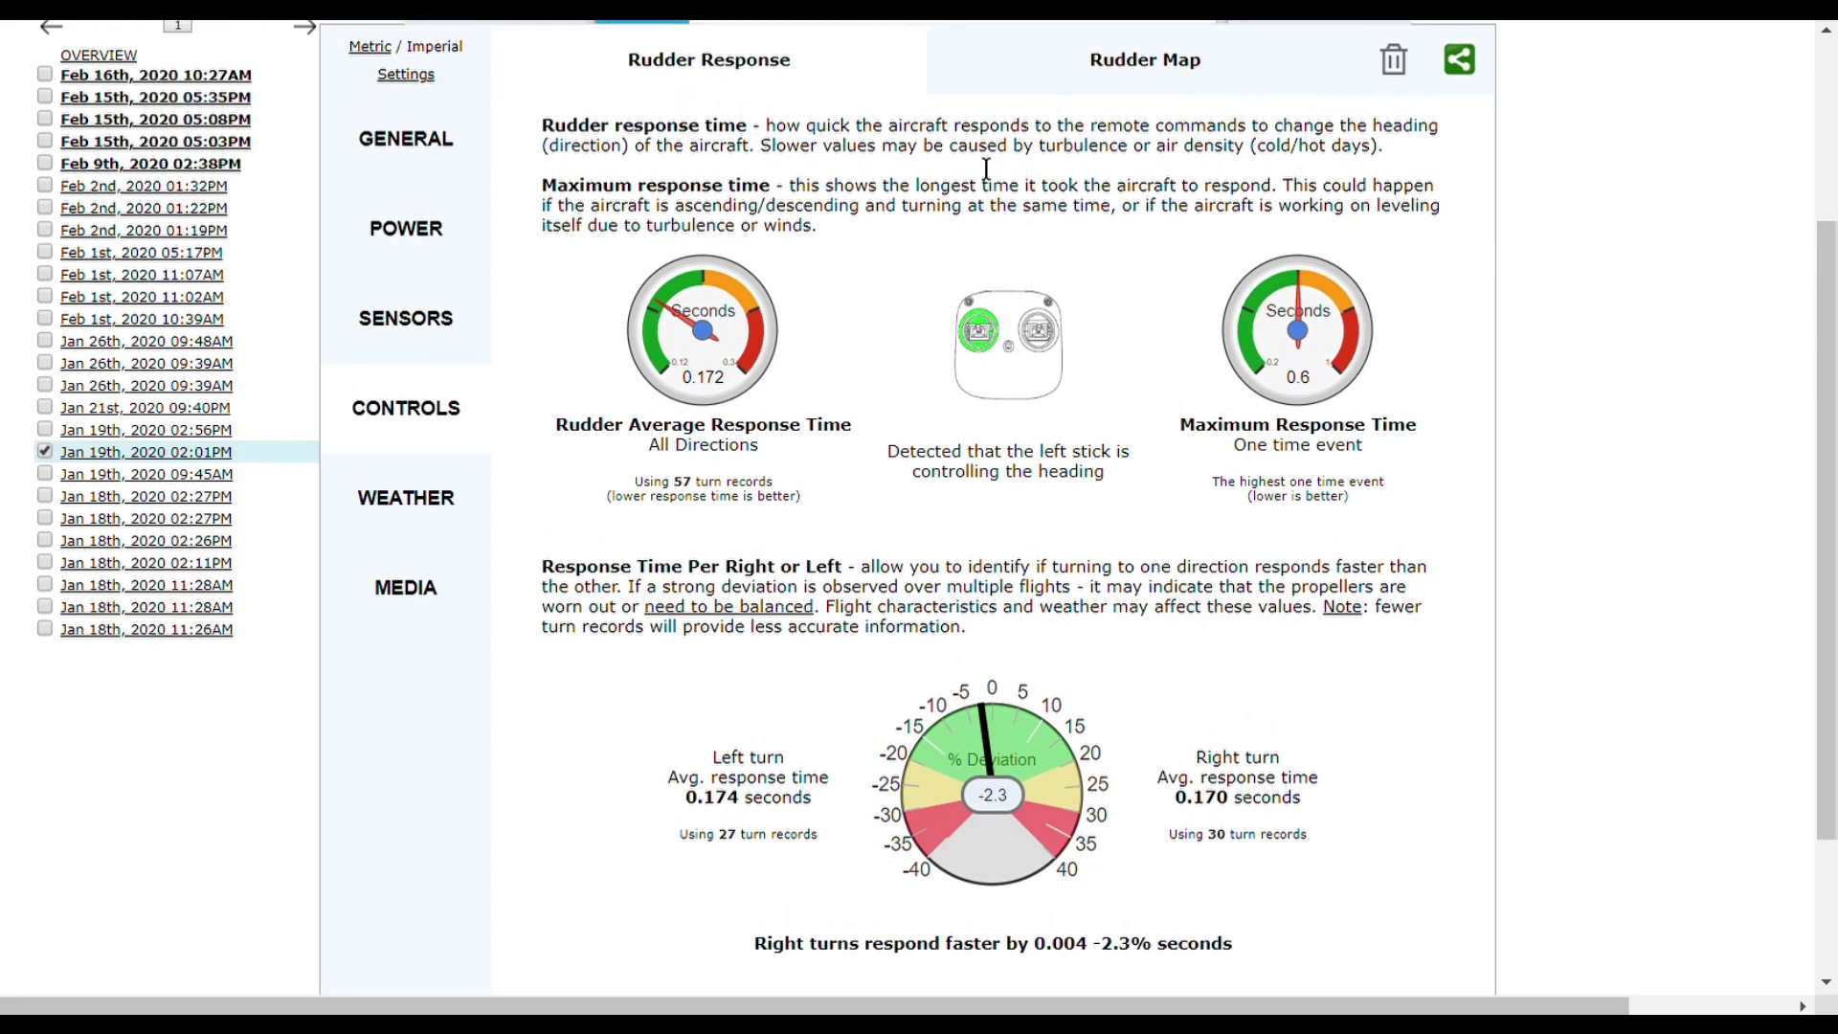
left_click(1146, 65)
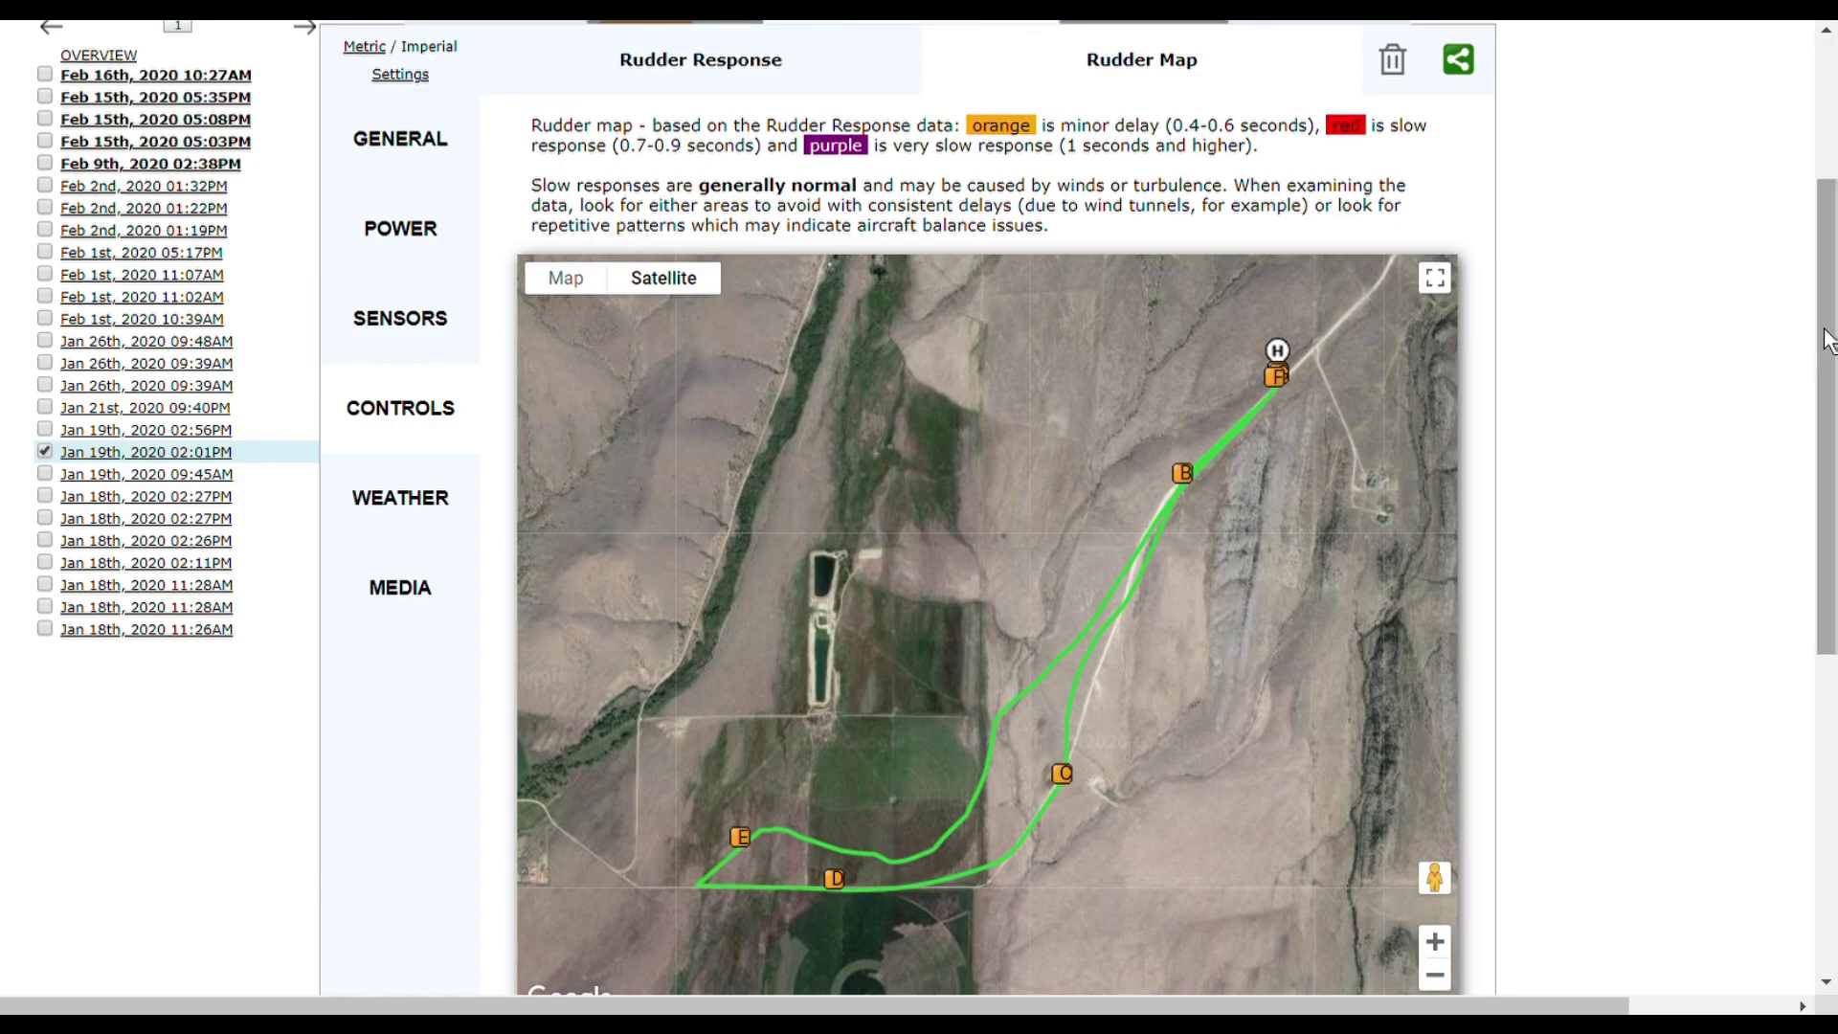
left_click_drag(1828, 339, 1829, 383)
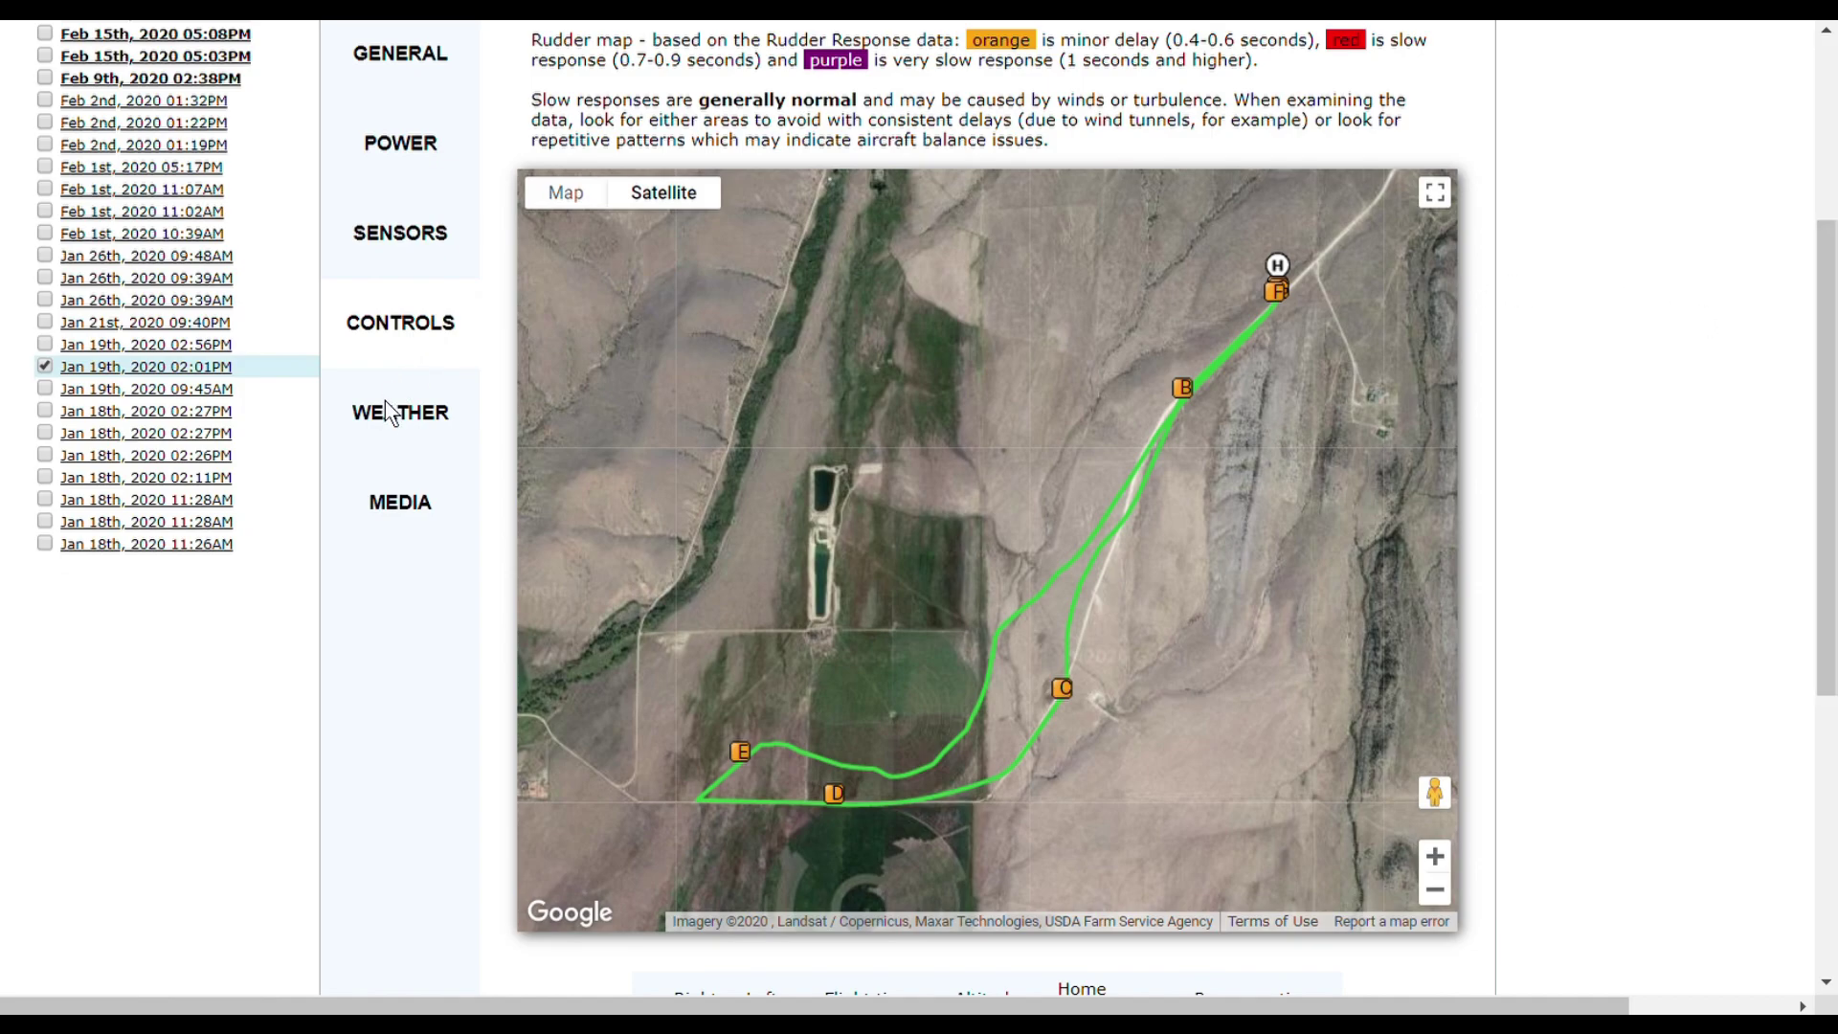
Step: Open the Power report and view the Battery Cells deviation results
left_click(409, 161)
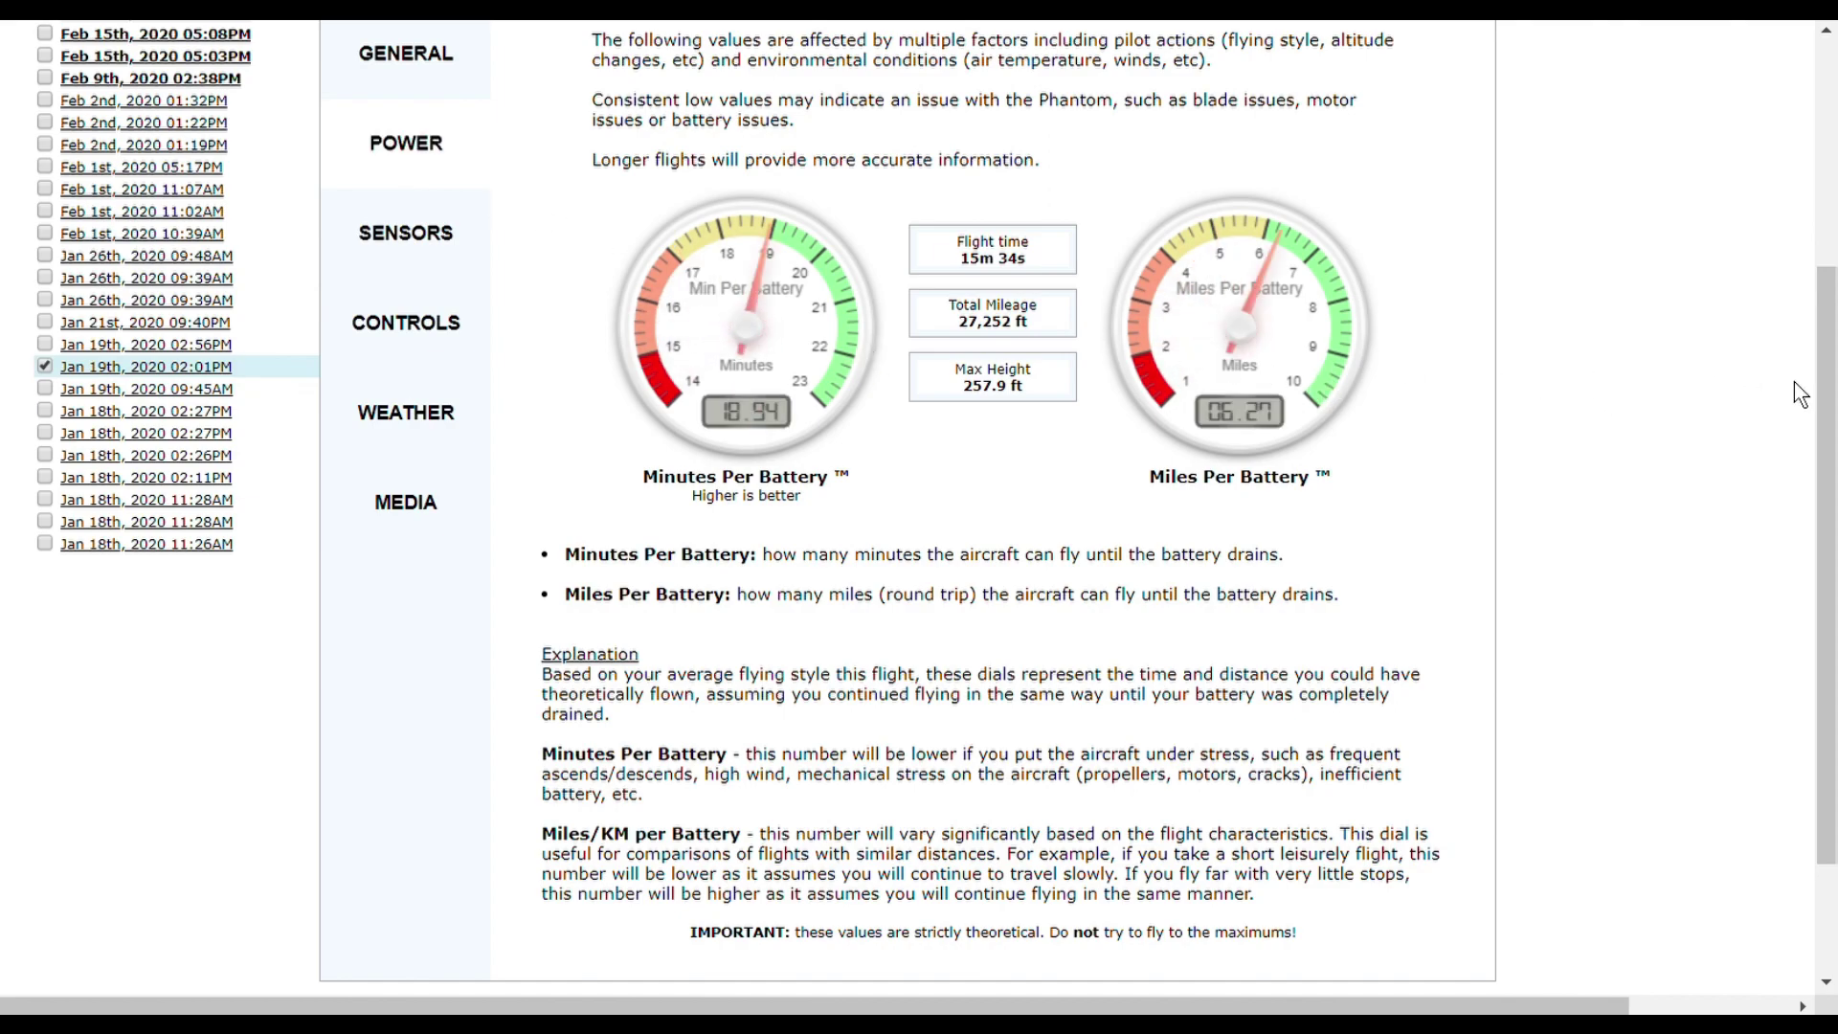
mouse_move(1829, 393)
left_mouse_down()
mouse_move(1830, 352)
mouse_move(1829, 372)
left_mouse_up()
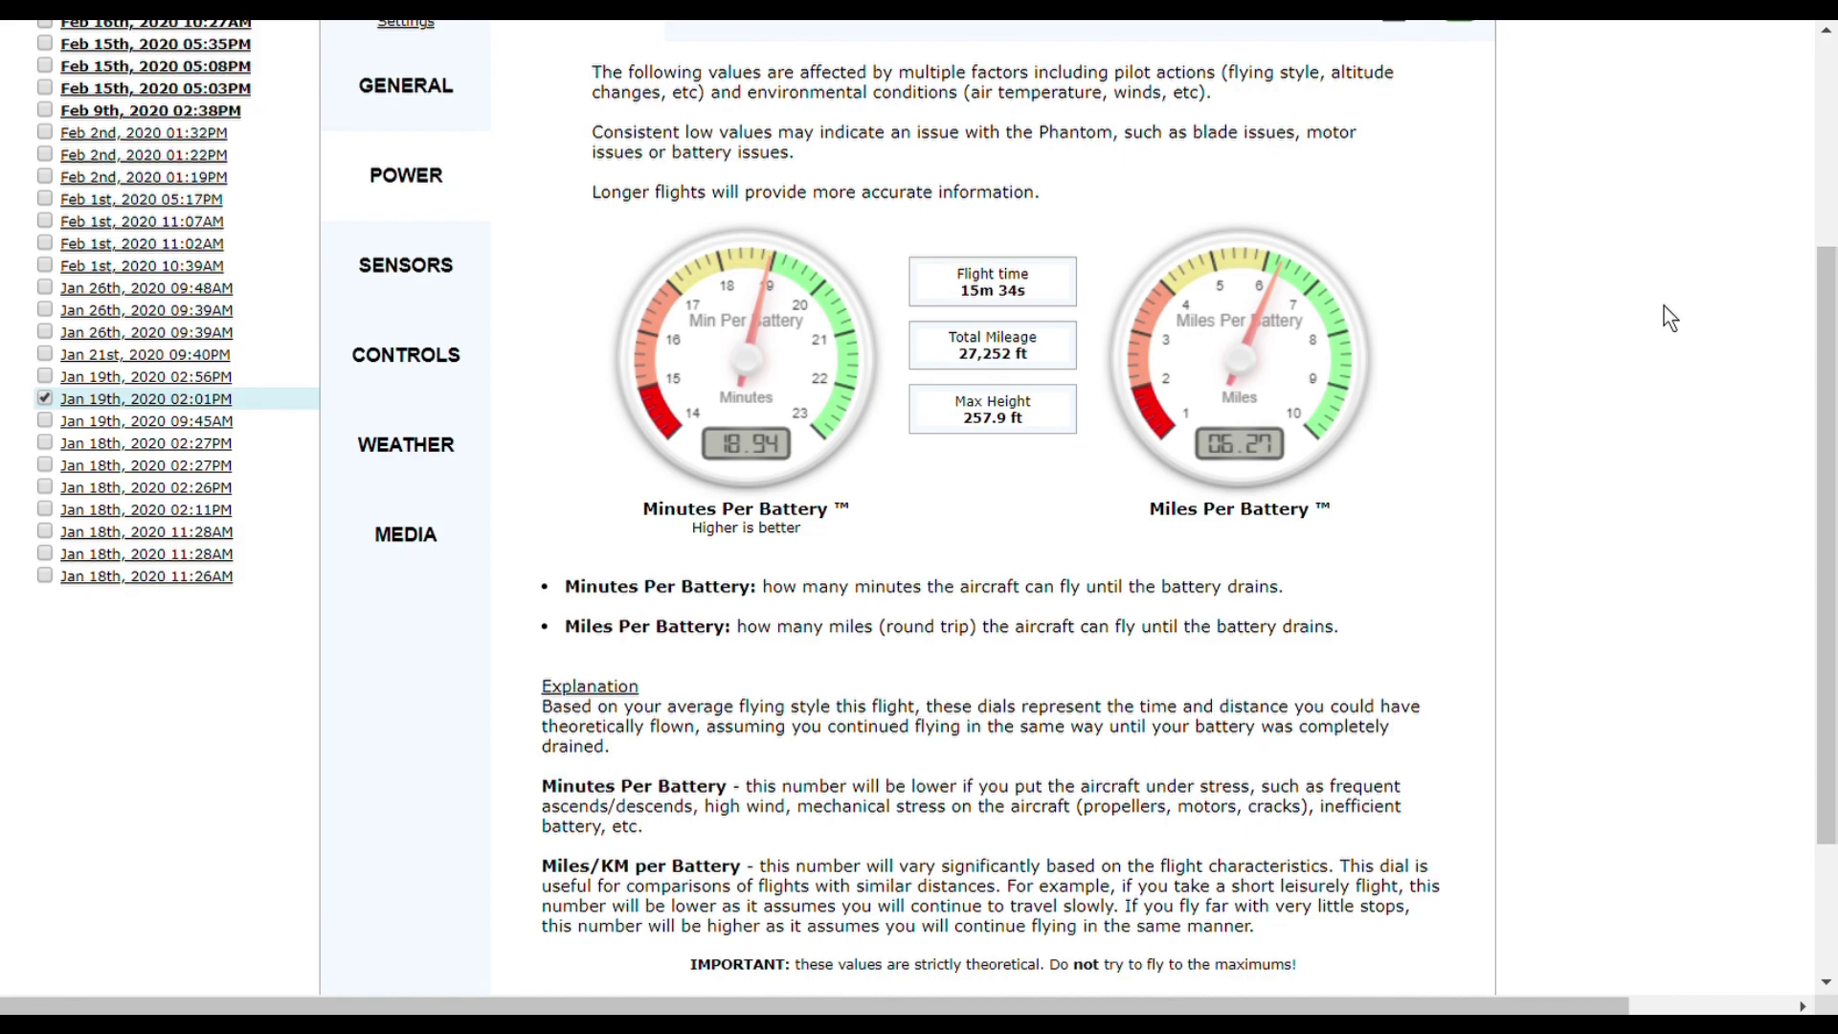
left_click_drag(1826, 340, 1827, 314)
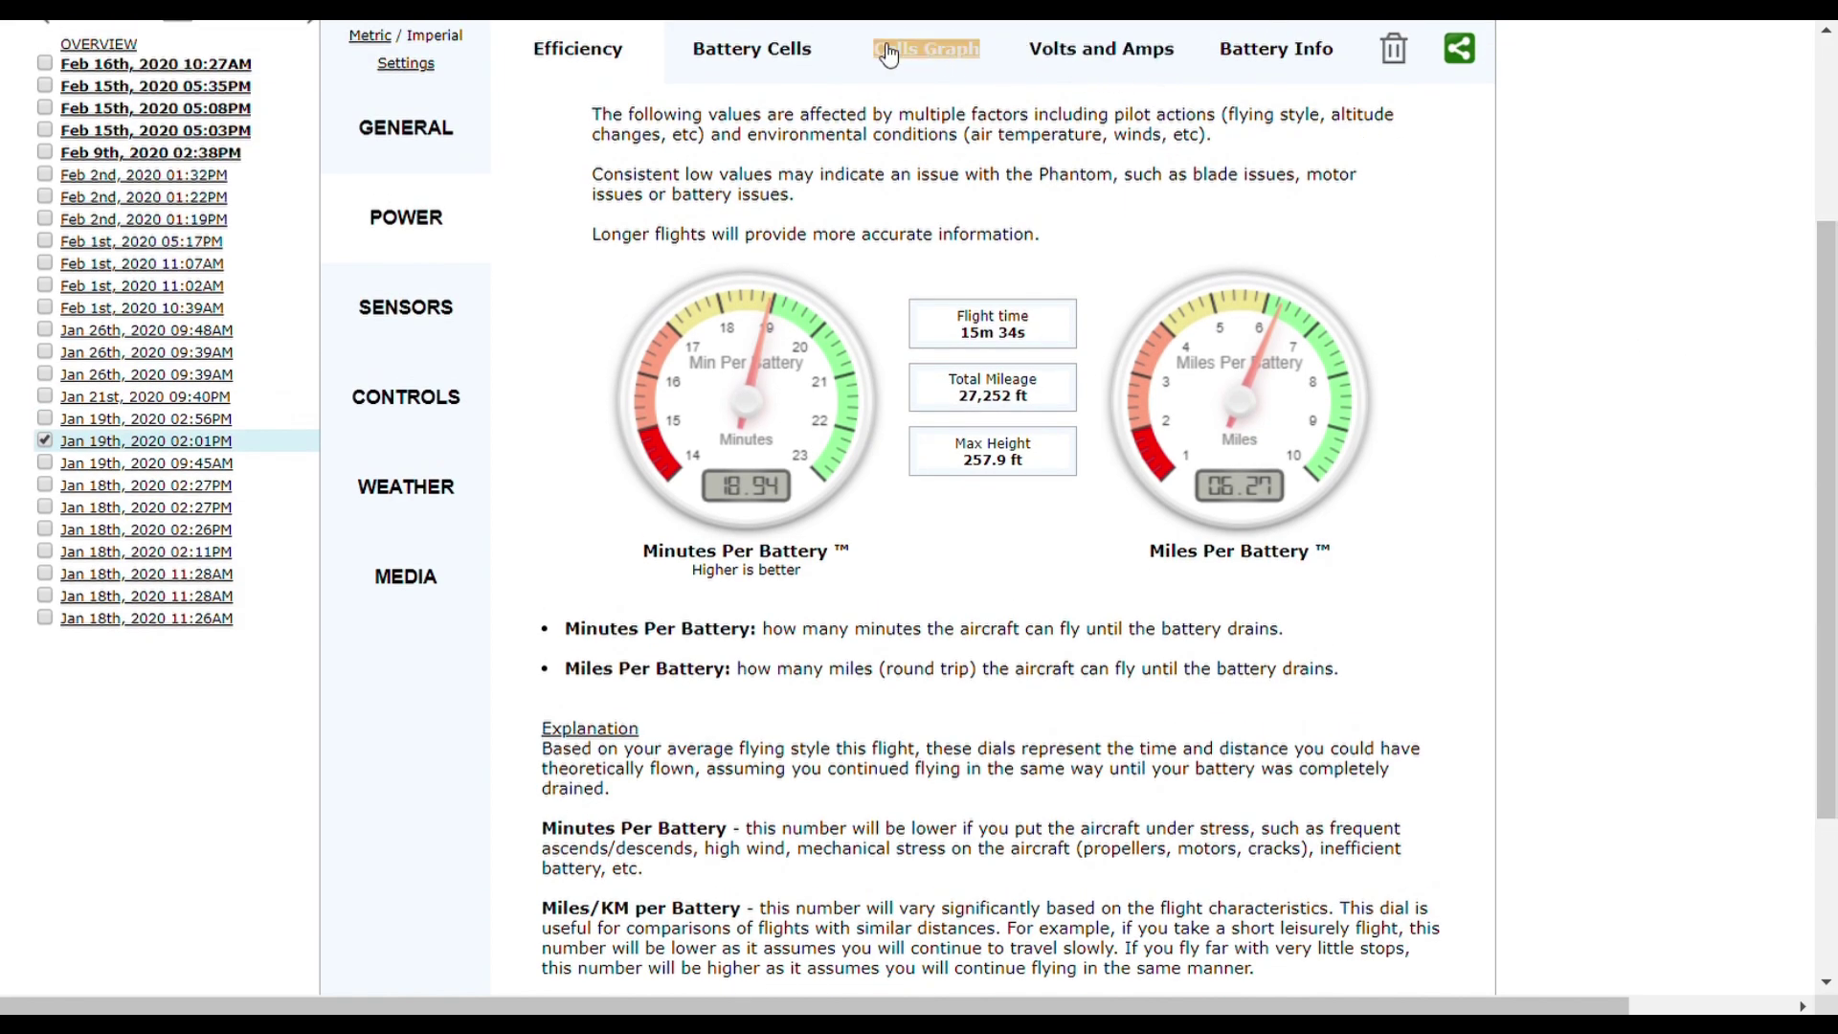
left_click(795, 60)
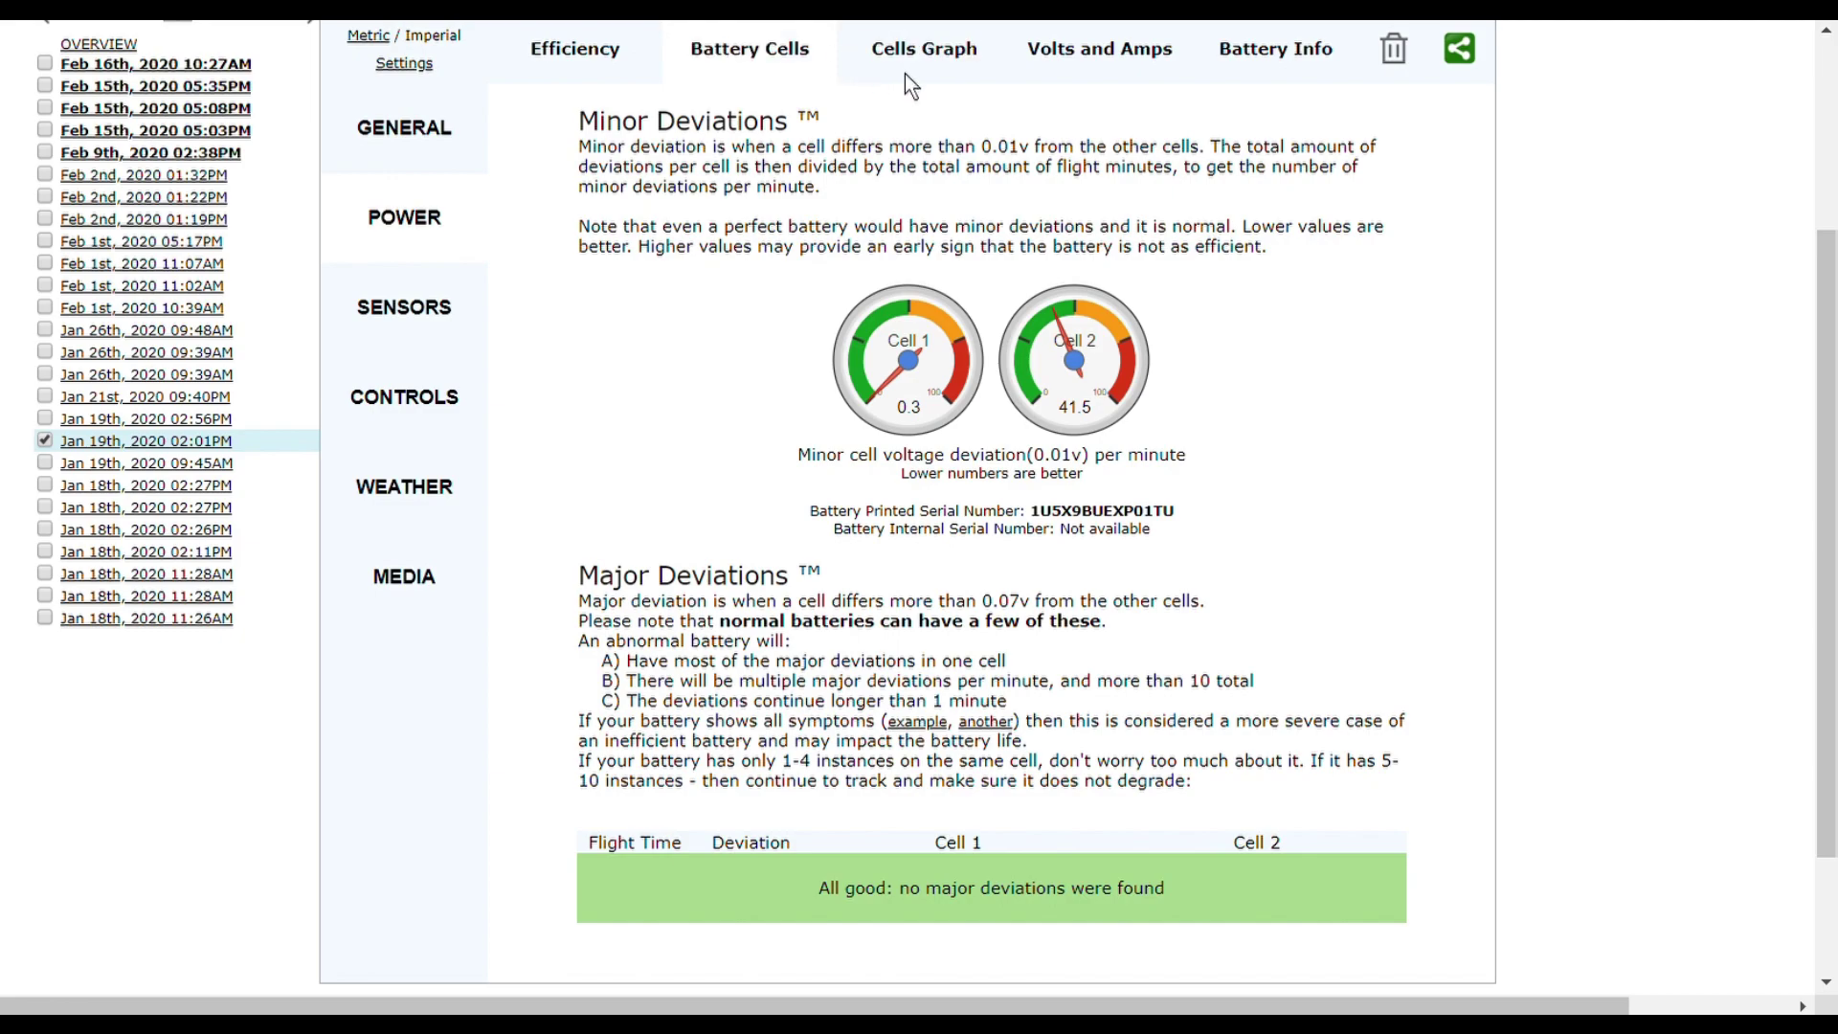
Step: View the cell voltage graph and the Battery Info temperature graph, then return to the overview
left_click(927, 55)
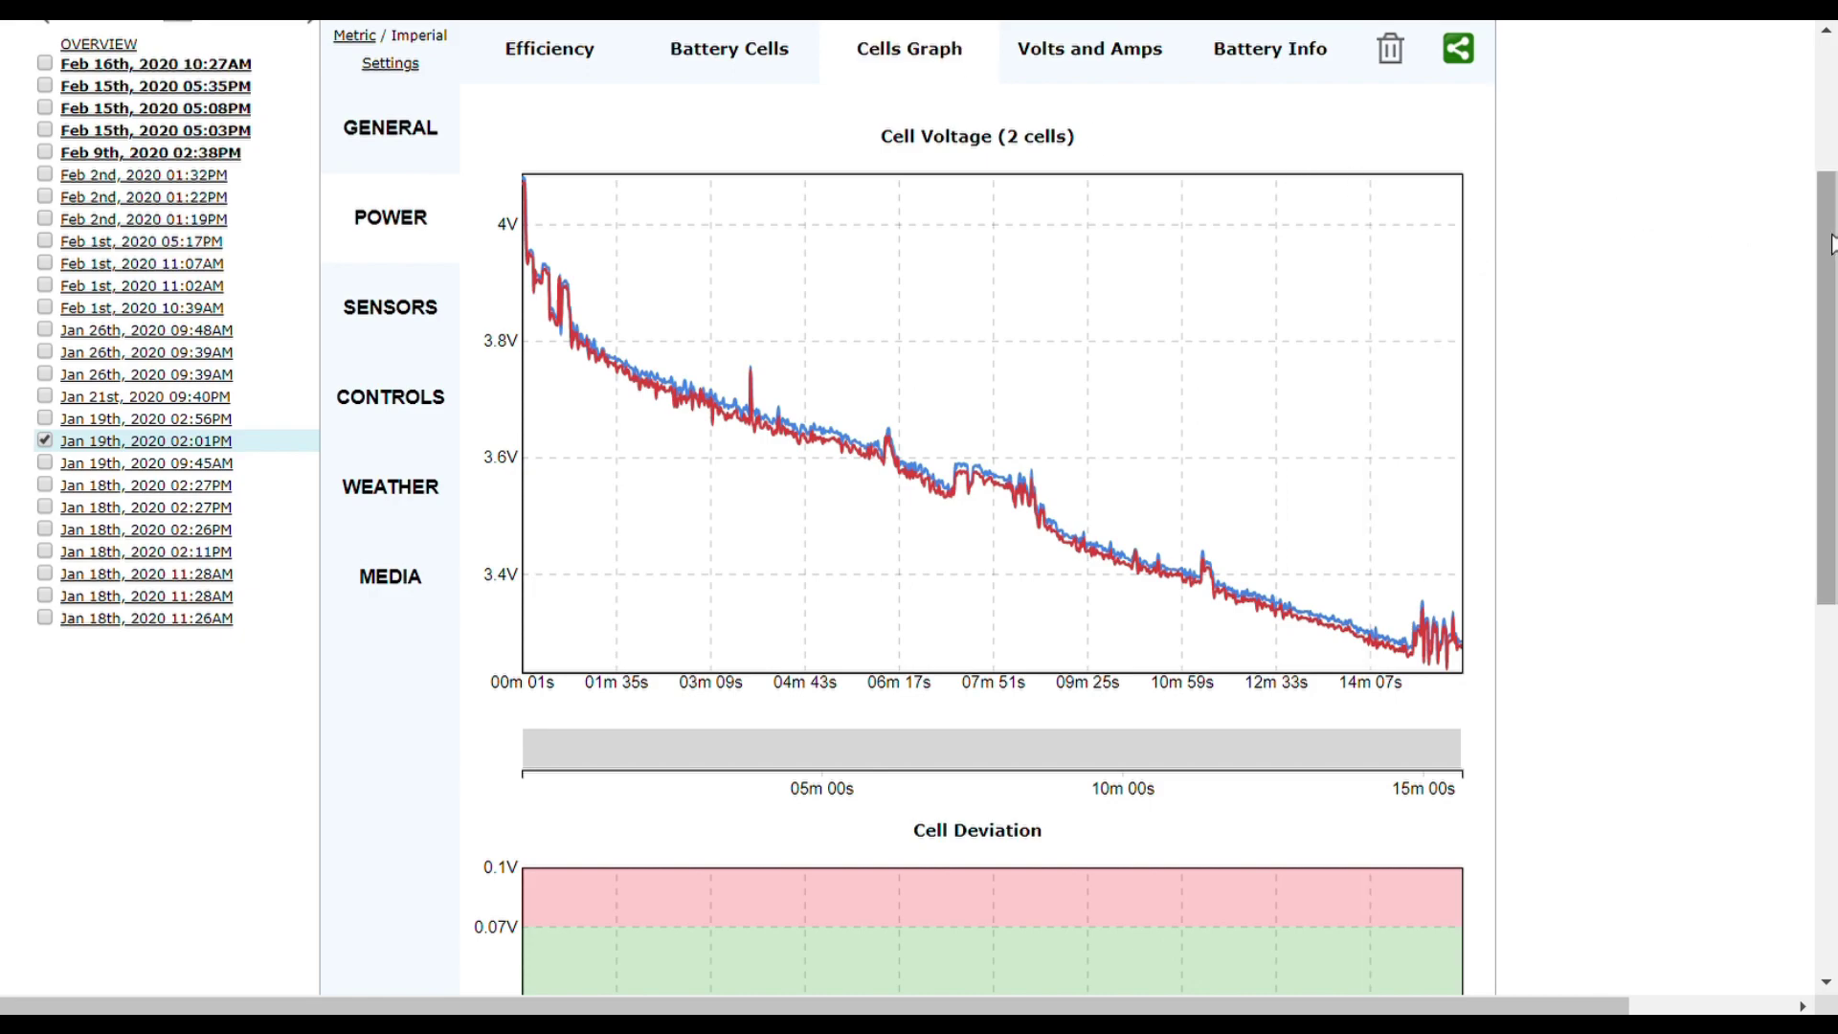
left_click_drag(1829, 244, 1829, 388)
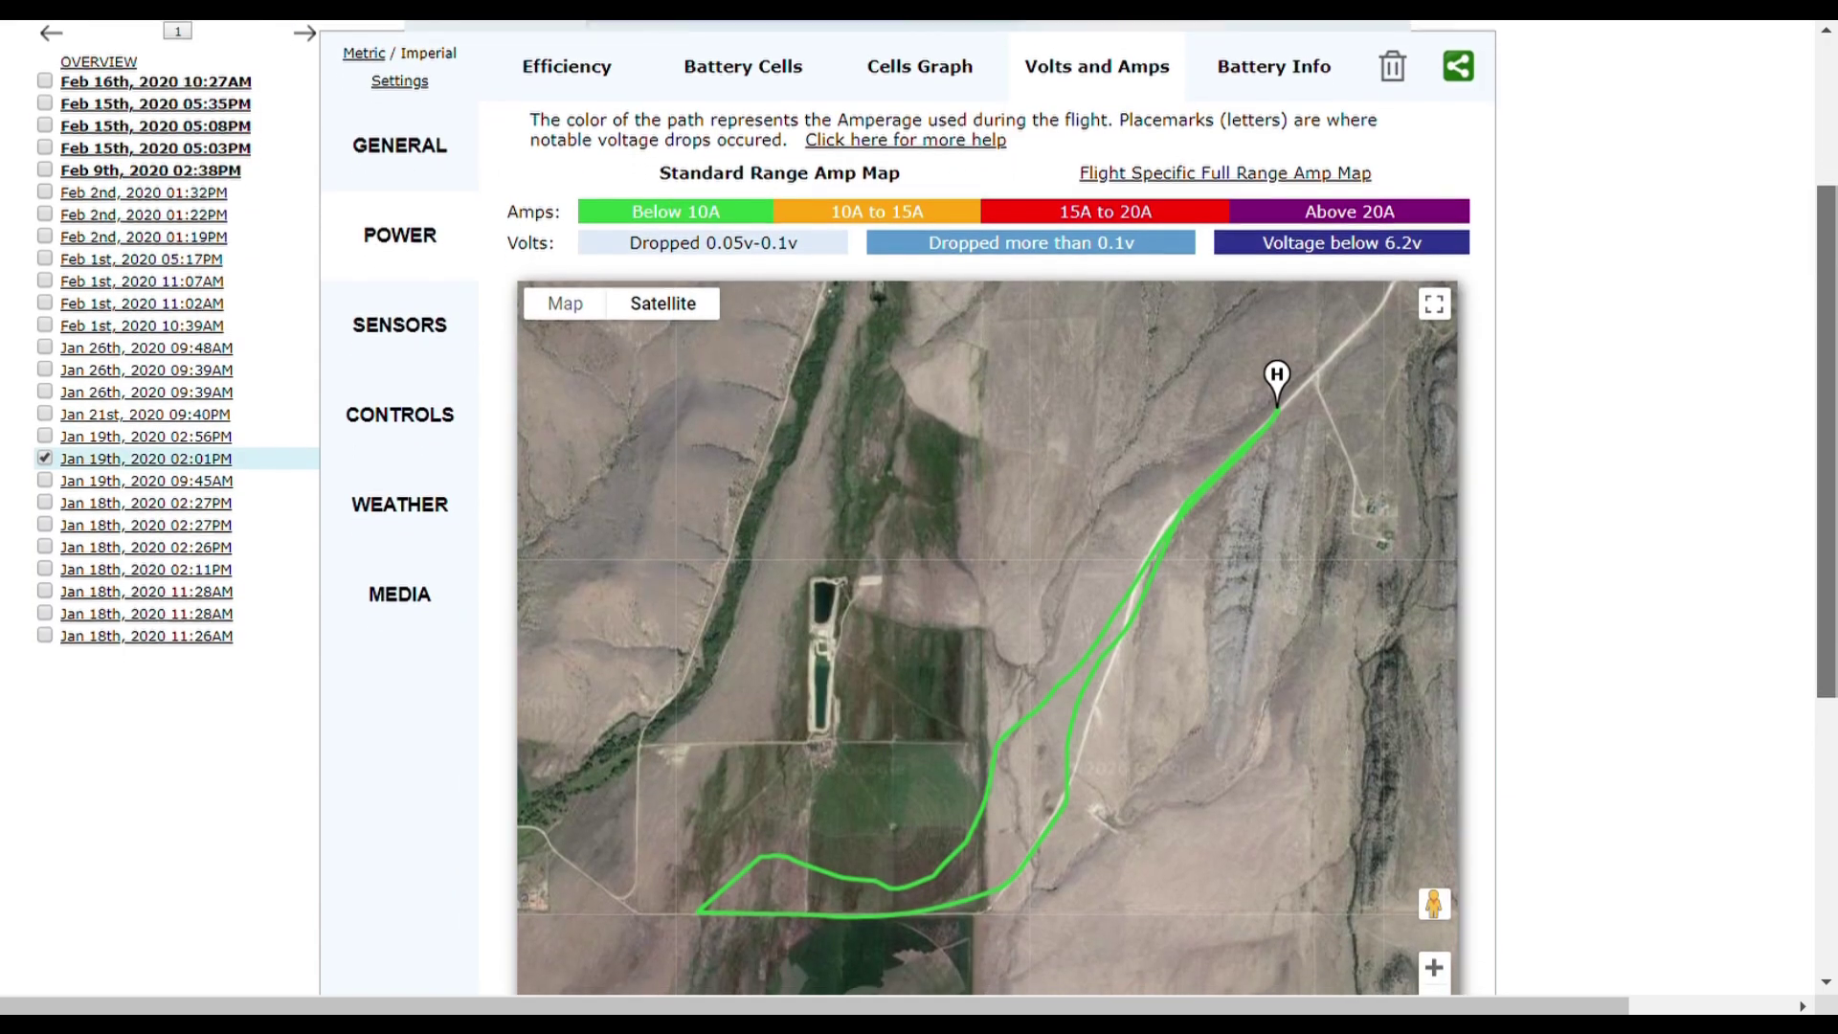
scroll(986, 556, "down", 2)
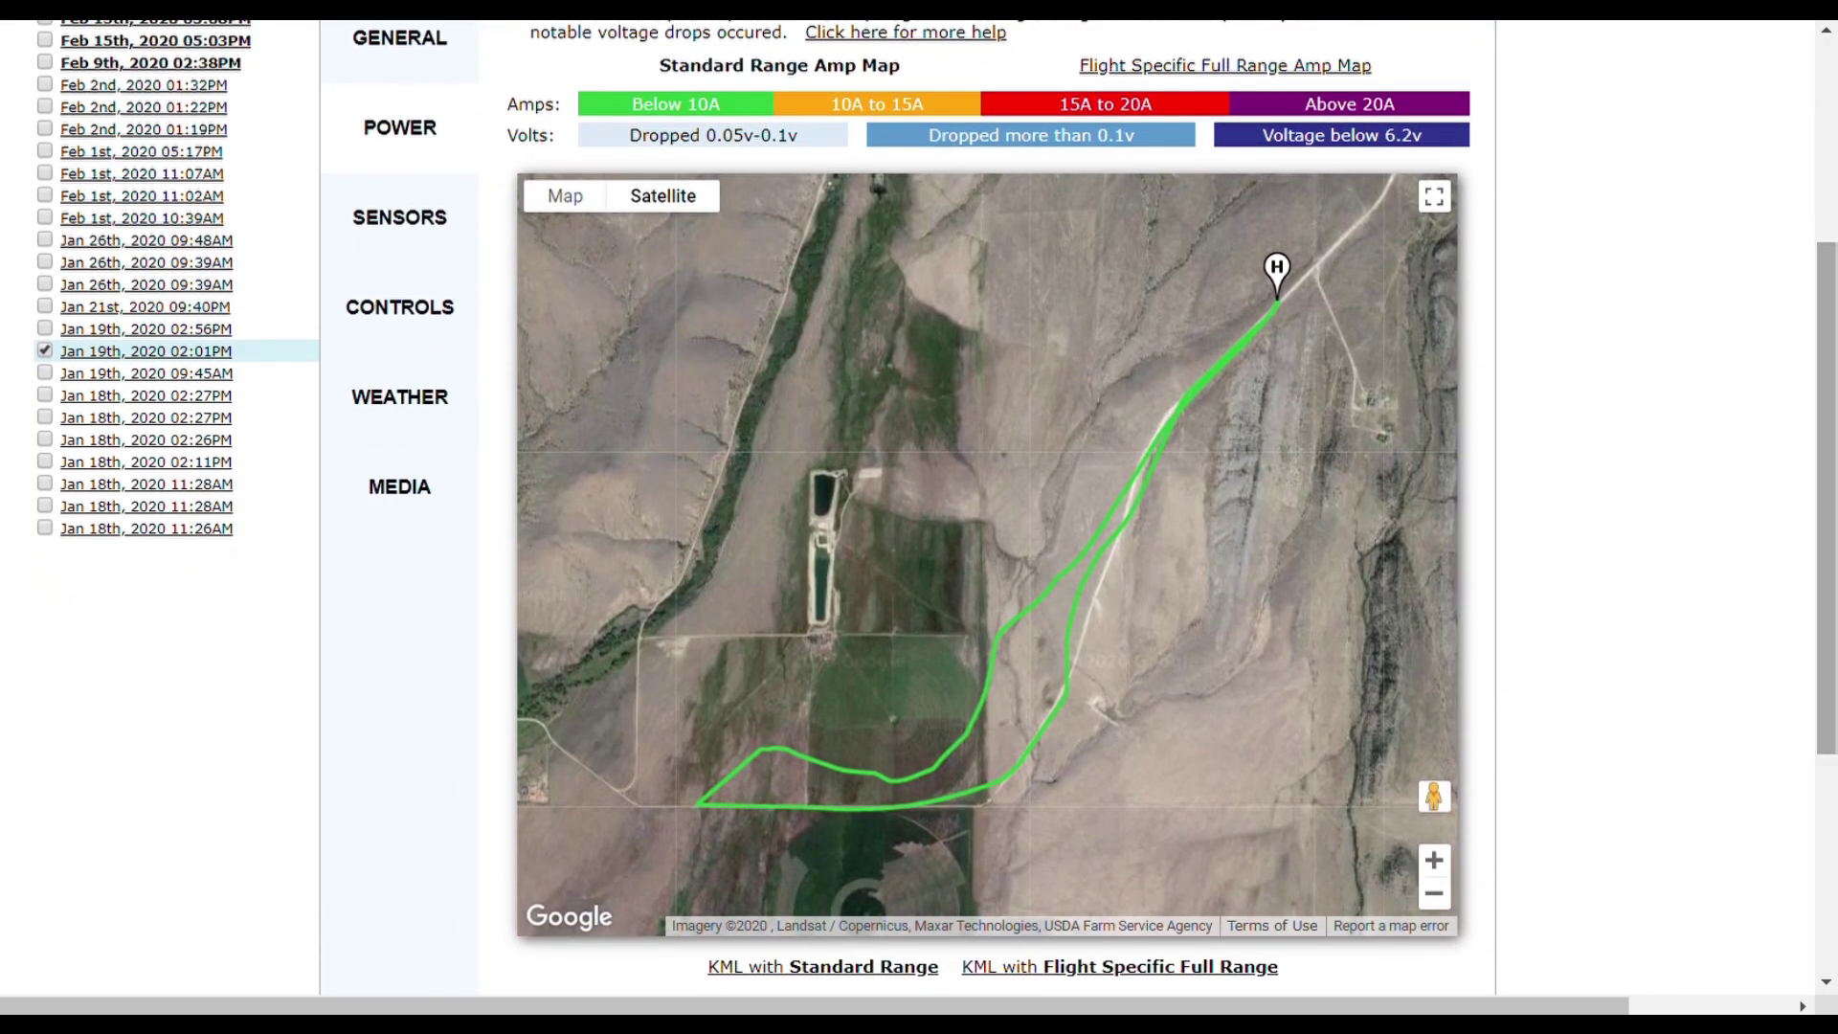
scroll(1285, 141, "up", 2)
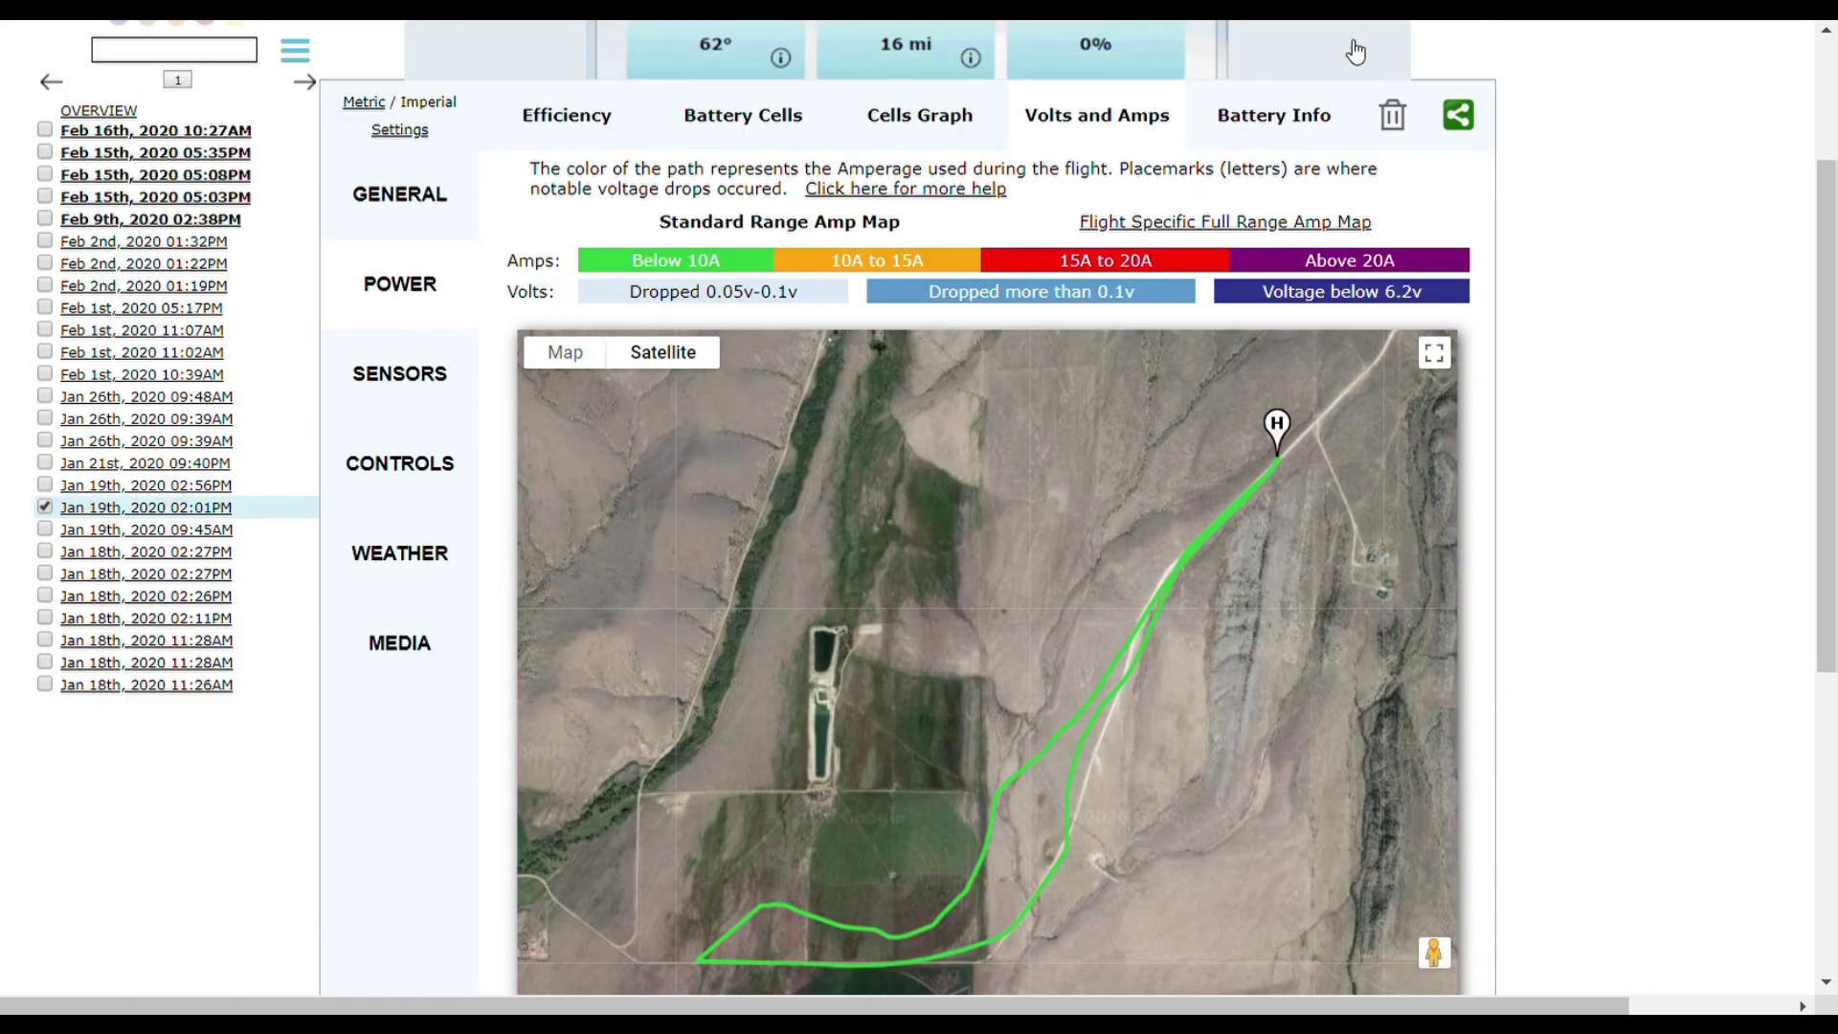
left_click(1290, 128)
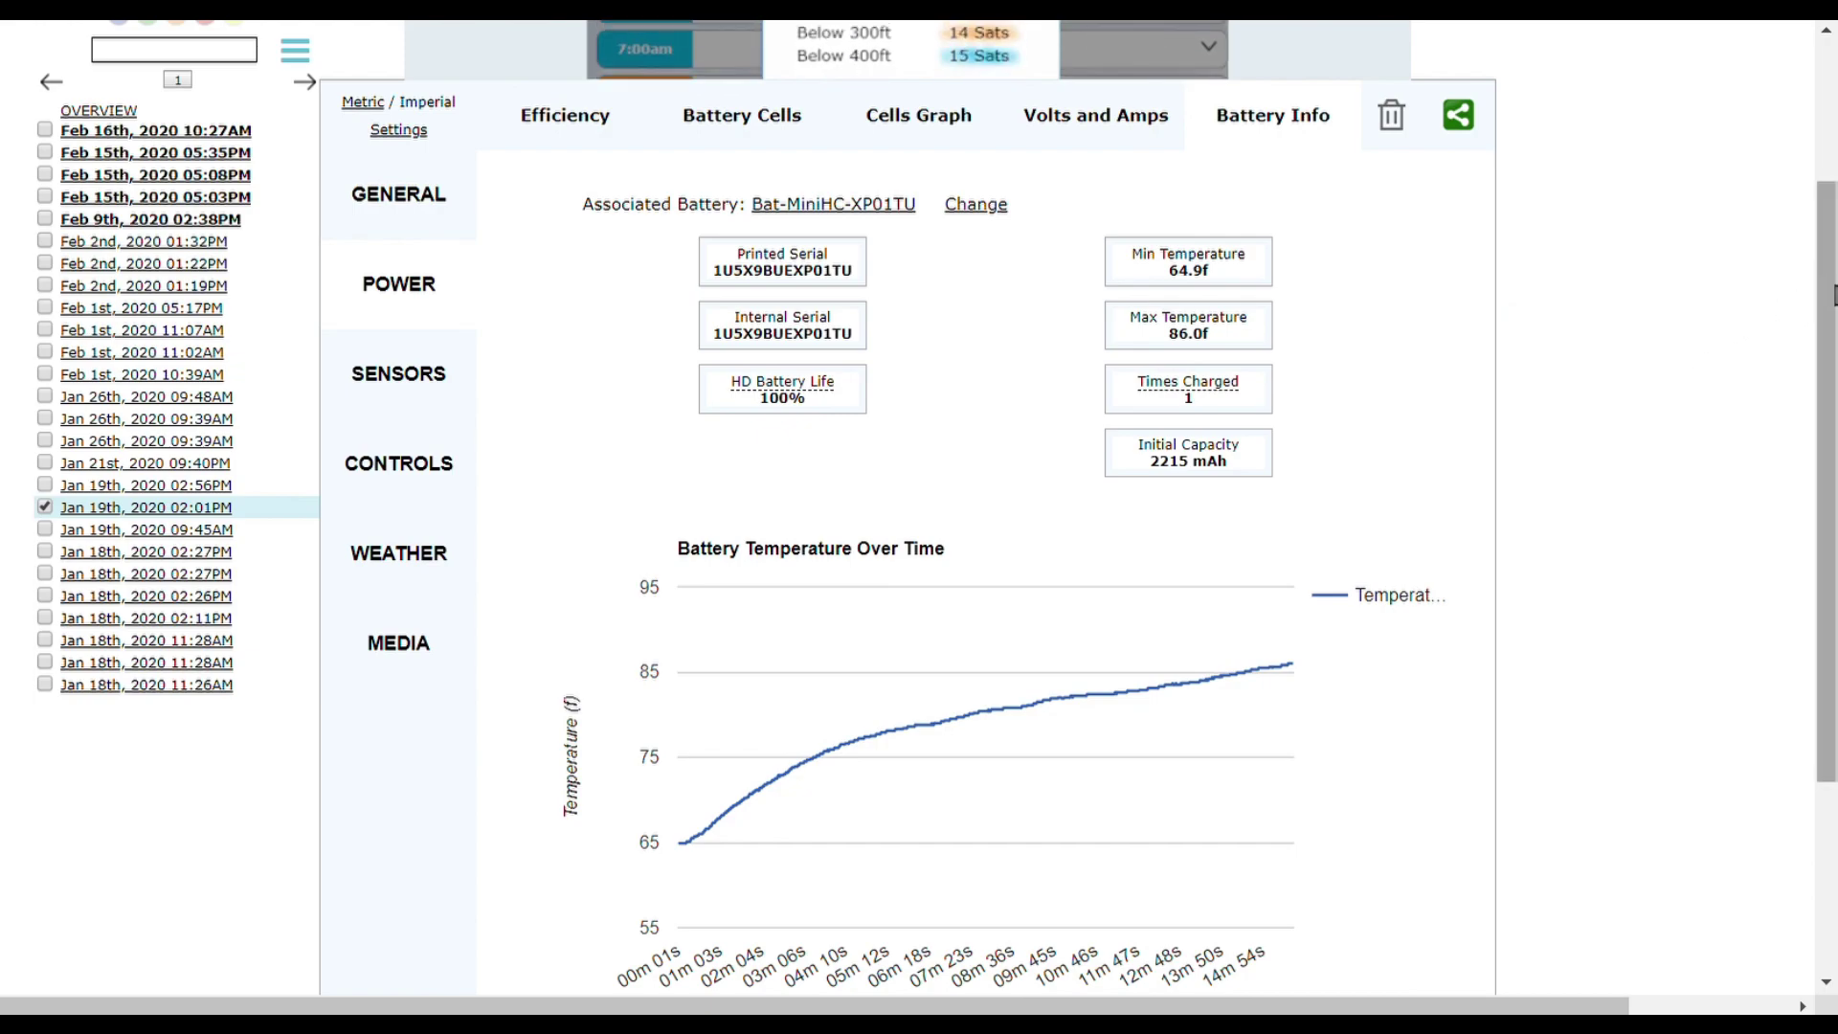
key("alt+Left")
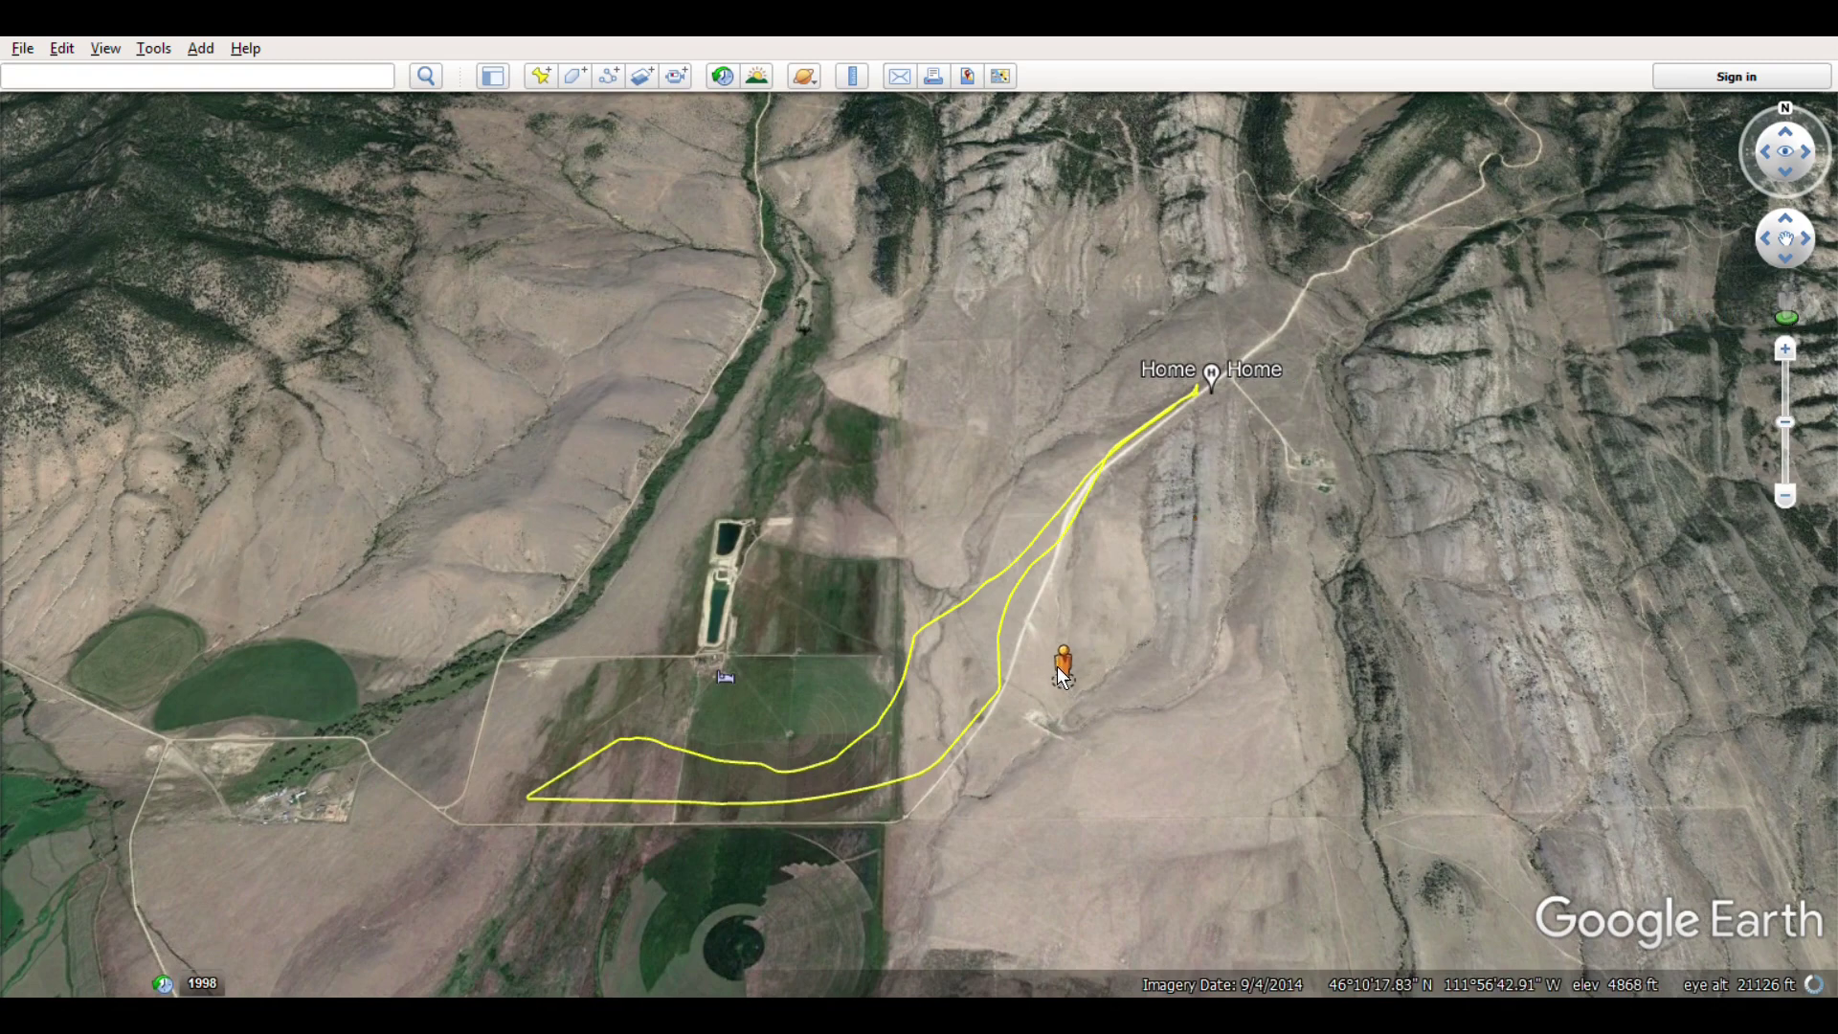
Step: Zoom Google Earth to ground level near Home and turn the view along the yellow track
scroll(1053, 665, "up", 5)
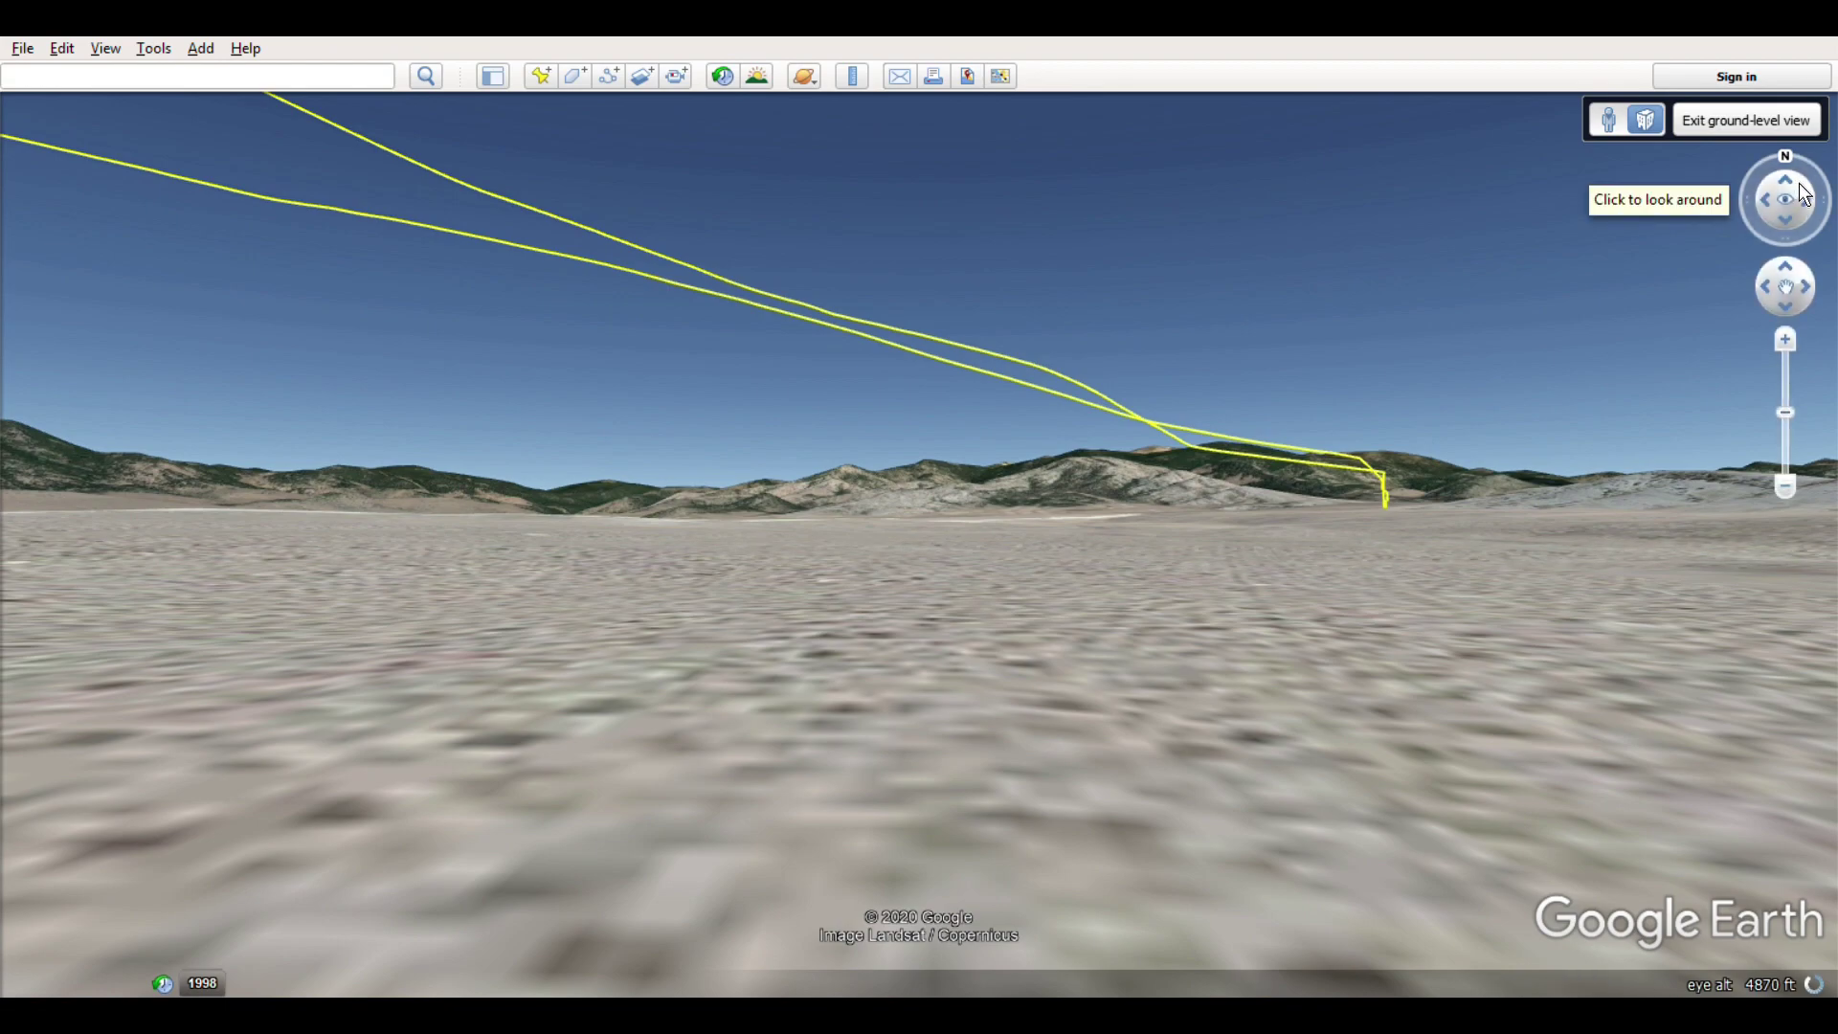
left_click(1800, 185)
left_click_drag(1765, 207, 1778, 218)
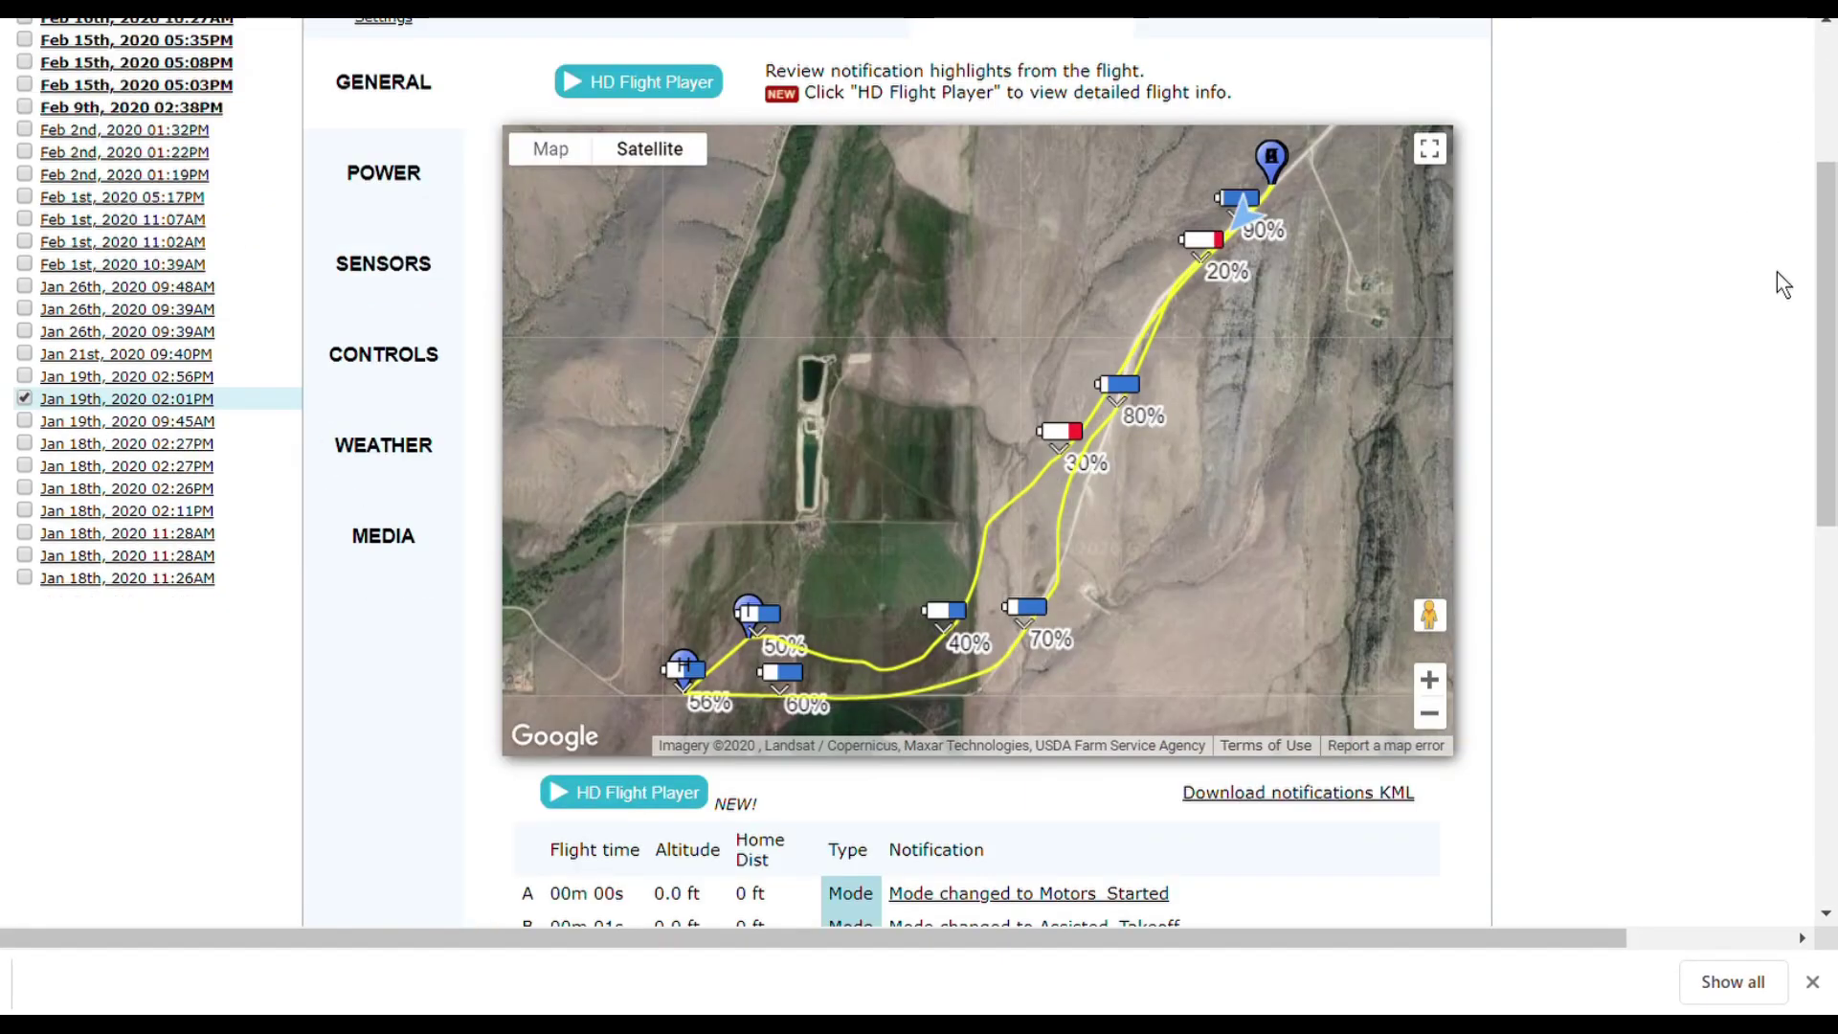
Step: Scroll through the notification map and table of battery levels and mode changes
left_click_drag(1828, 230, 1828, 534)
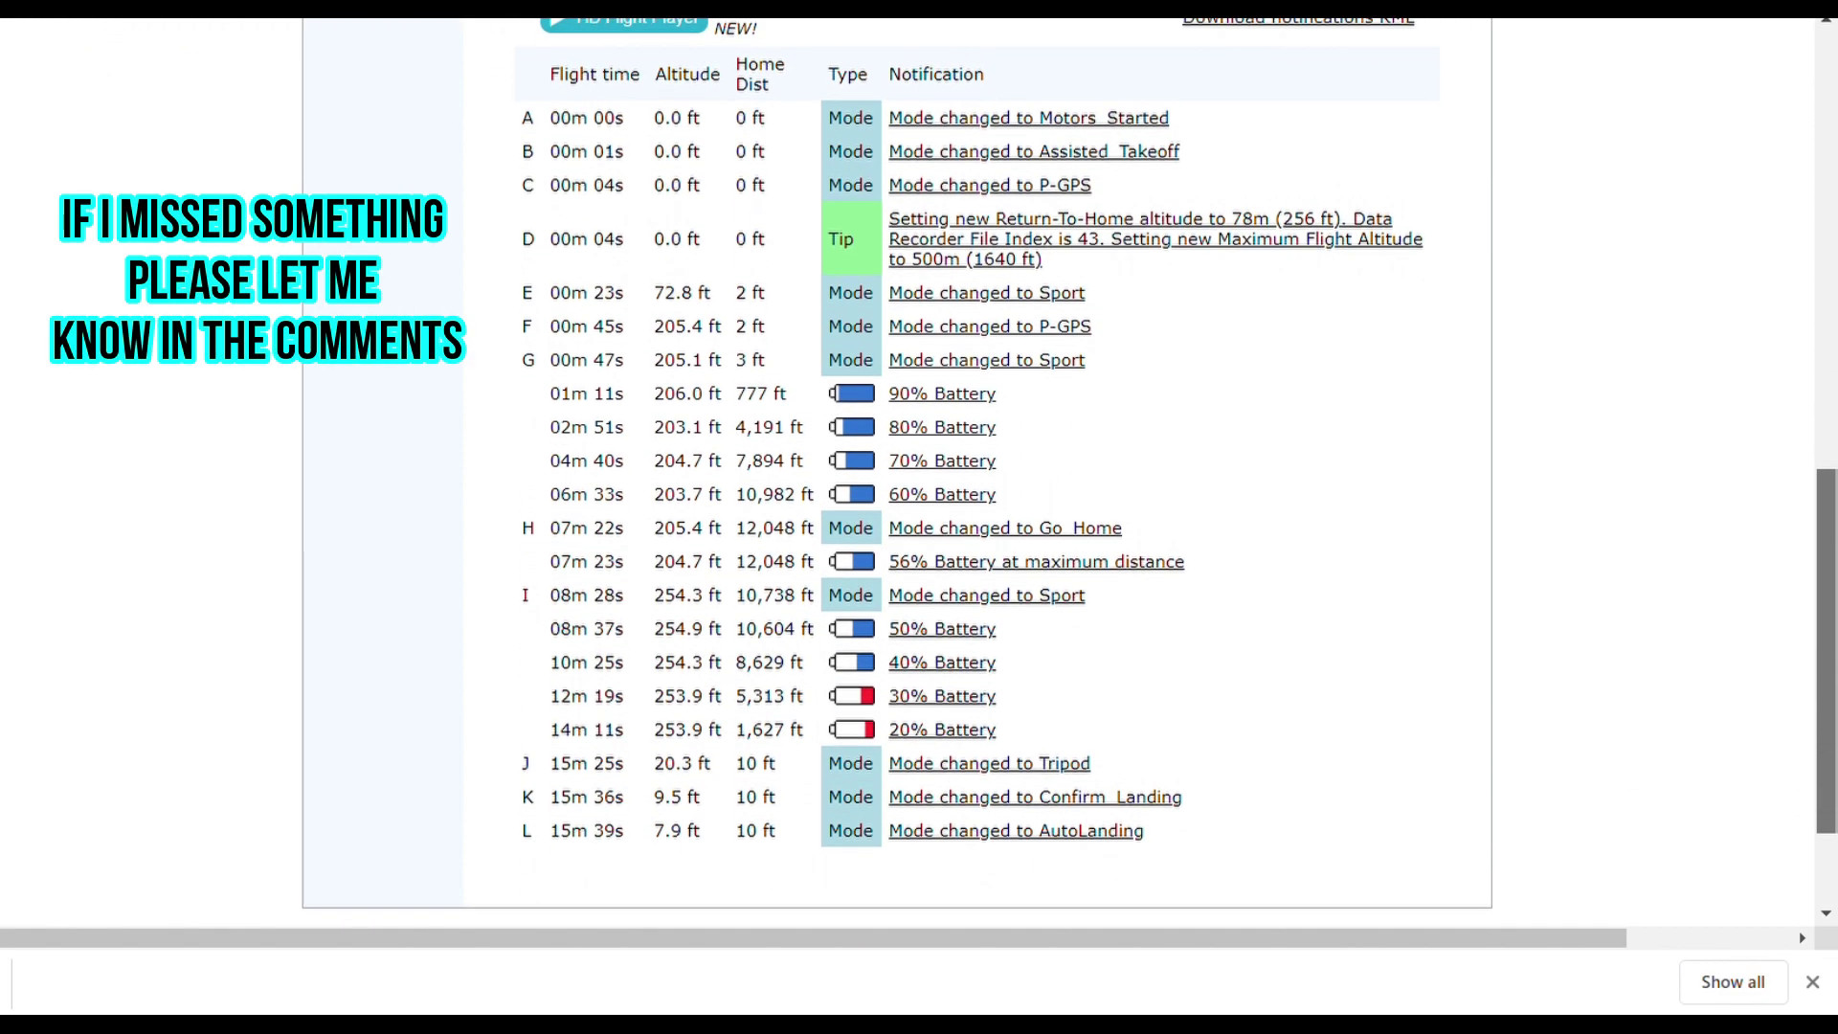
left_click_drag(1828, 534, 1817, 283)
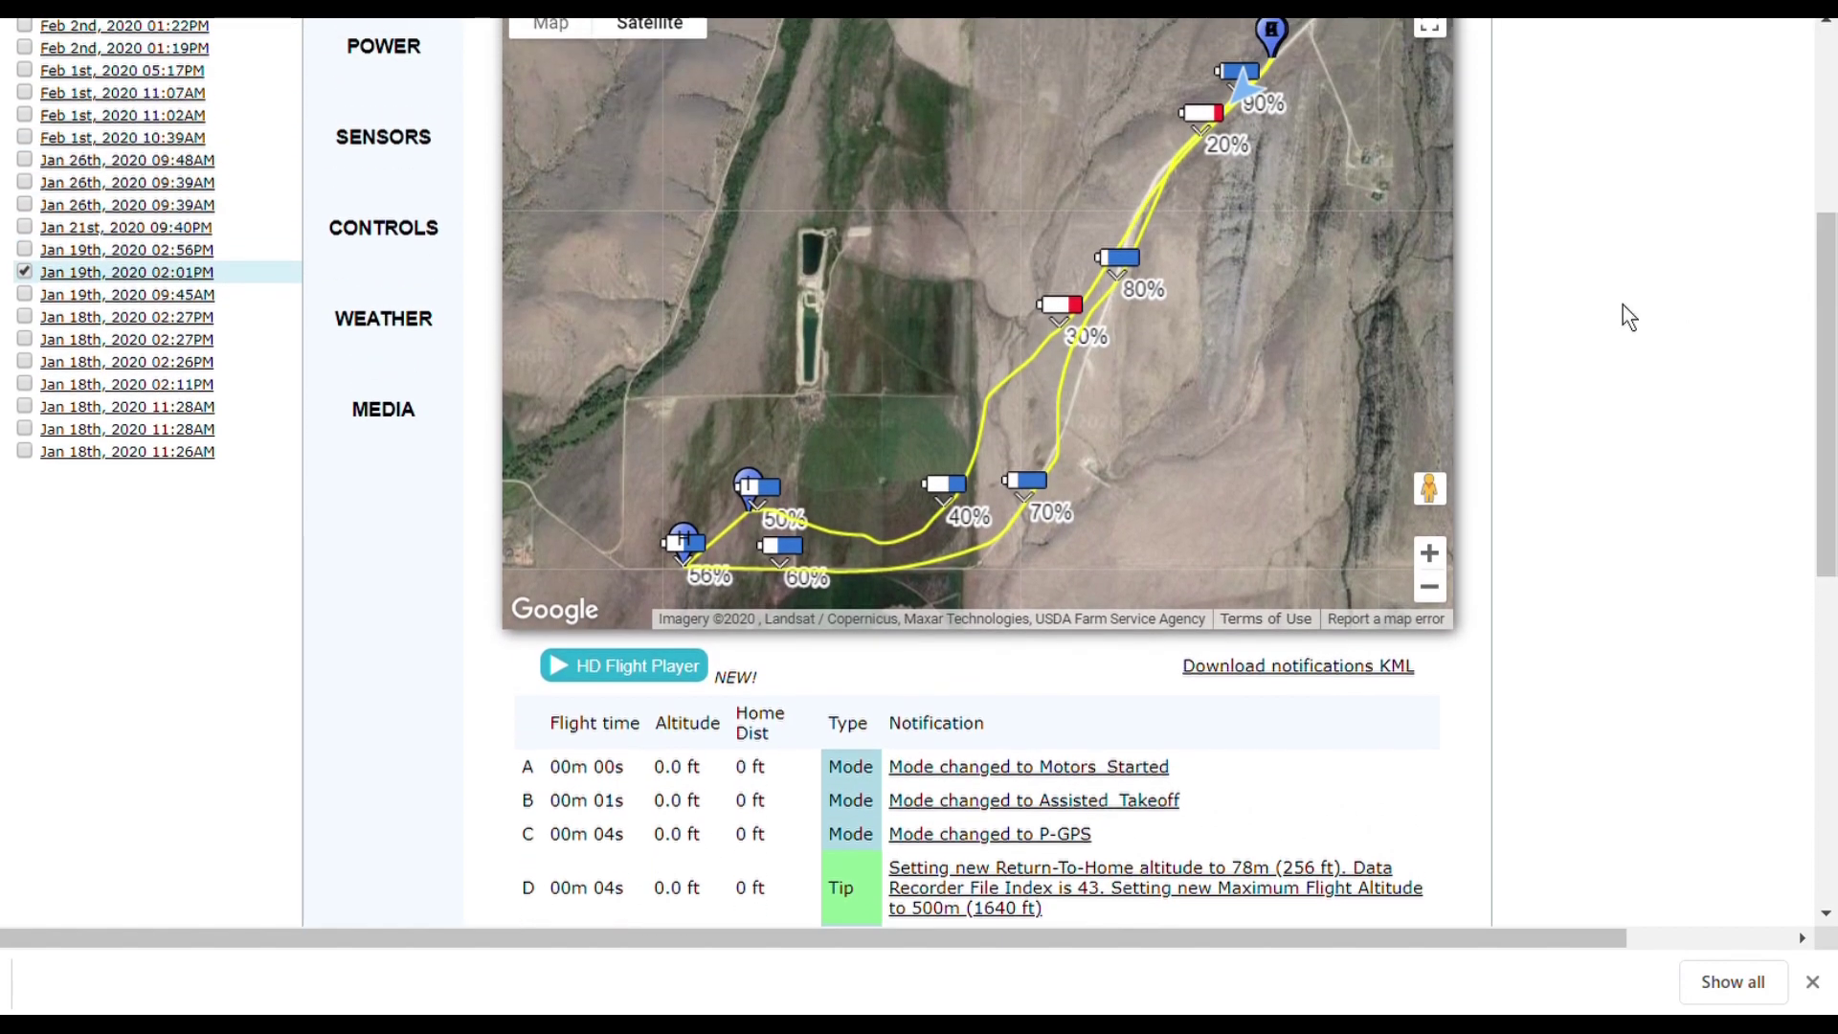